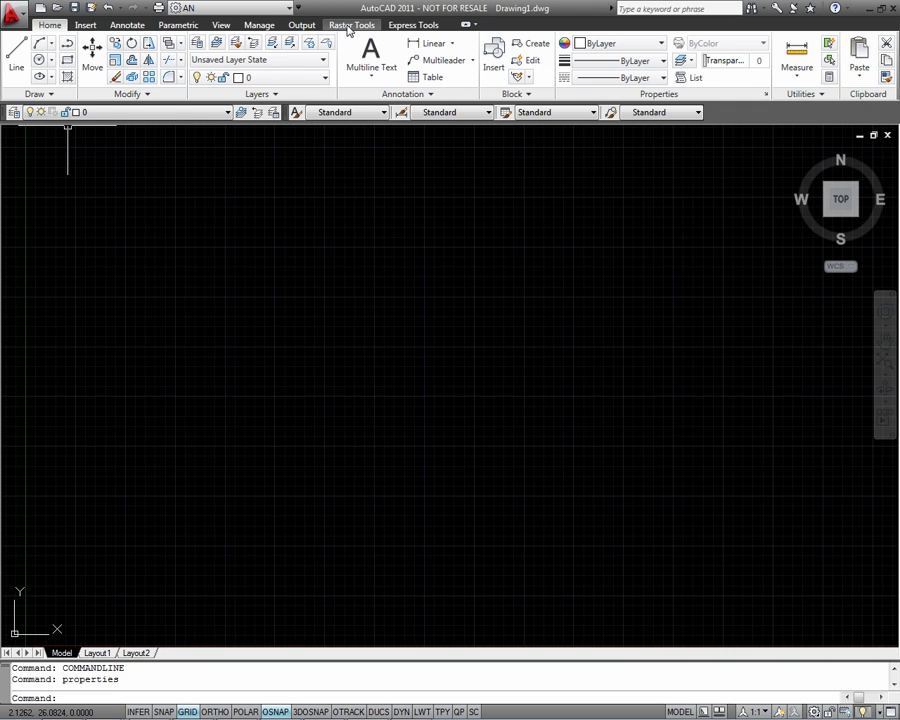
# Switch to the Raster Tools ribbon tab to reach the raster insert command
pyautogui.click(349, 27)
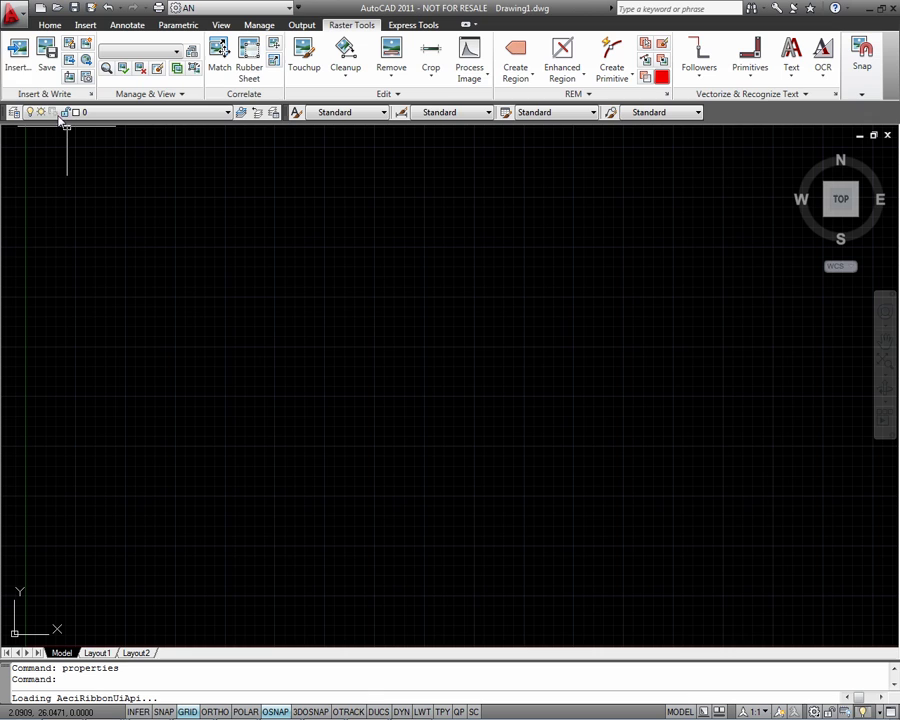
# Insert the CONTOUR.RLC sample image into Drawing1
pyautogui.click(18, 58)
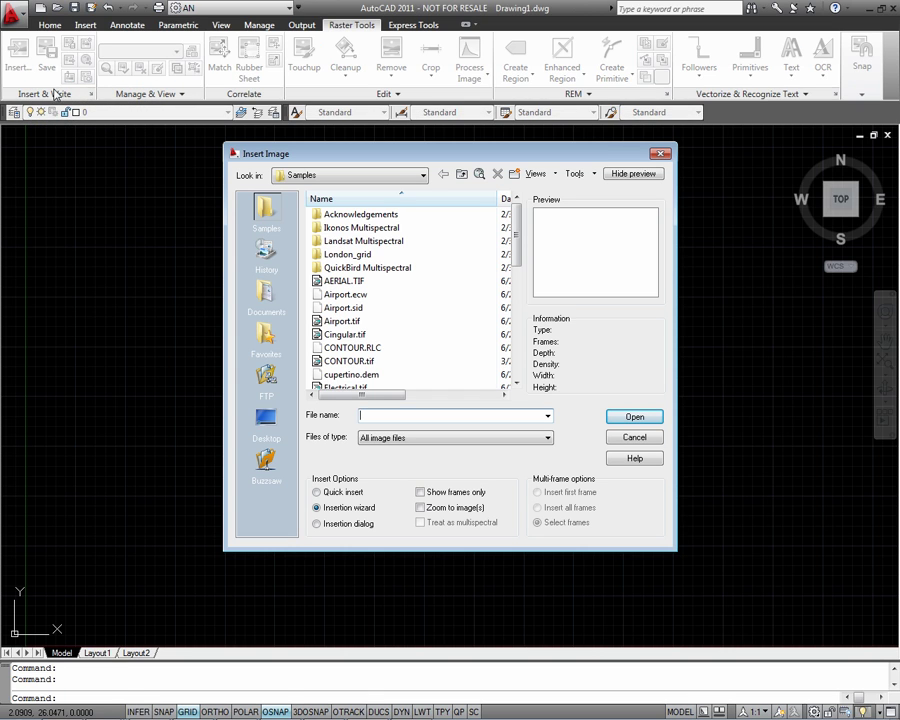
pyautogui.click(360, 347)
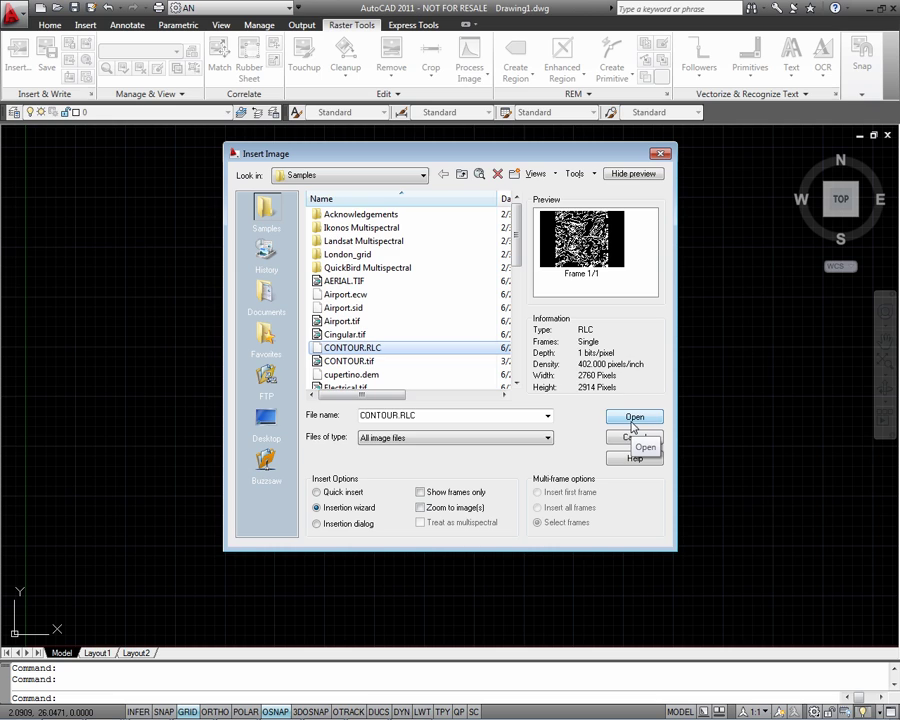
pyautogui.click(632, 421)
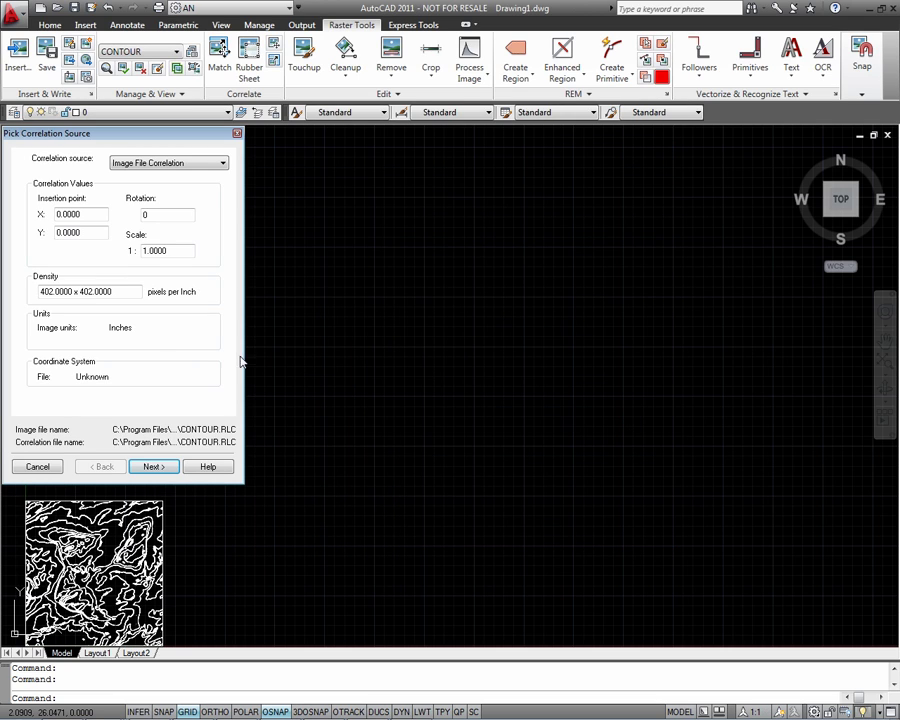
# Keep Image File Correlation and place the contour image at 0,0,0 with scale 1
pyautogui.click(219, 164)
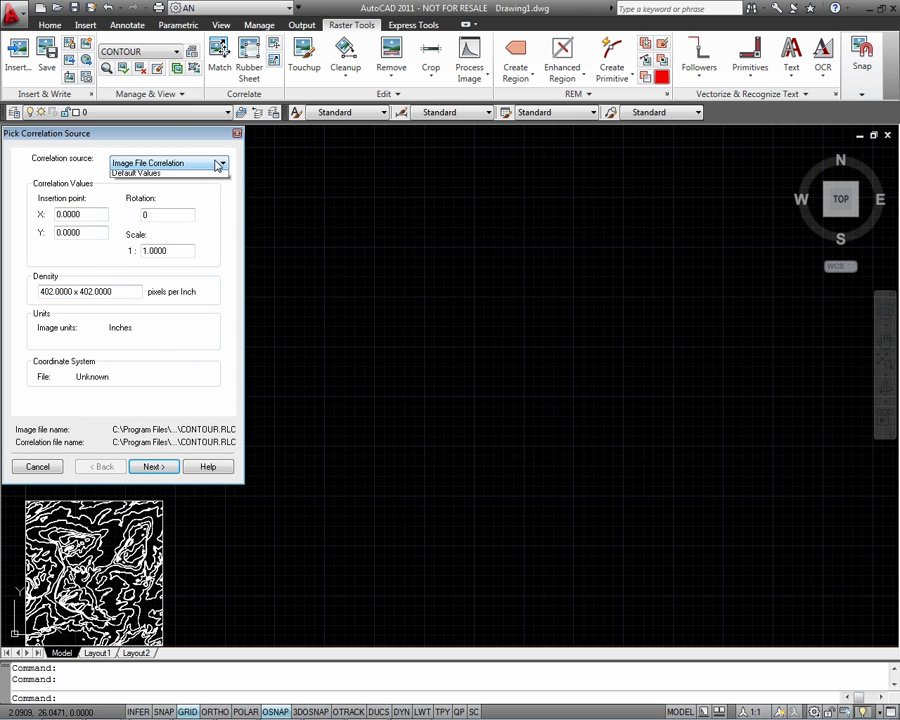
pyautogui.click(172, 176)
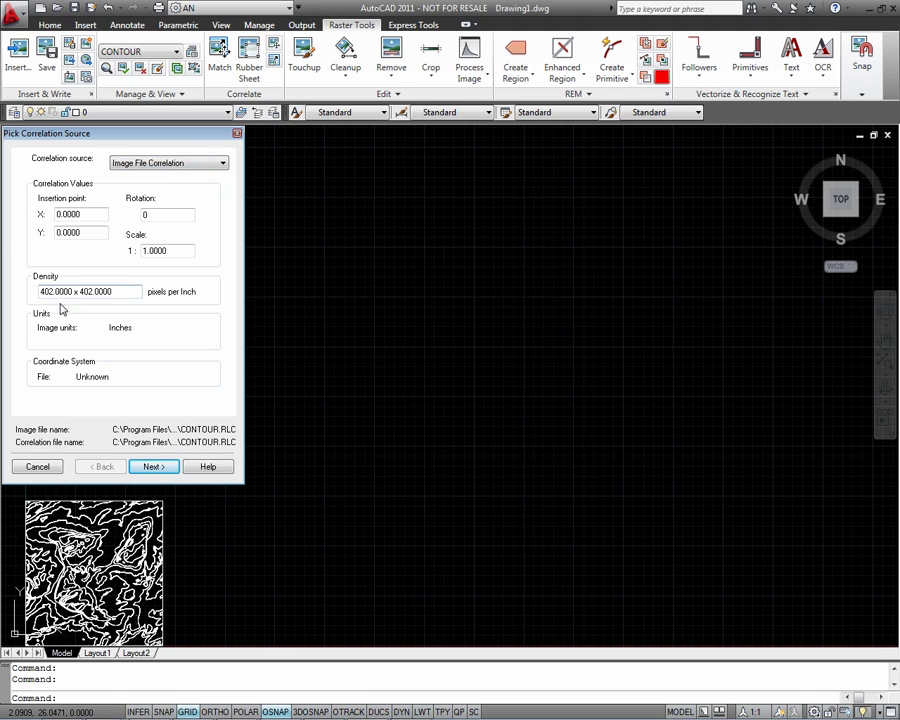
pyautogui.click(152, 467)
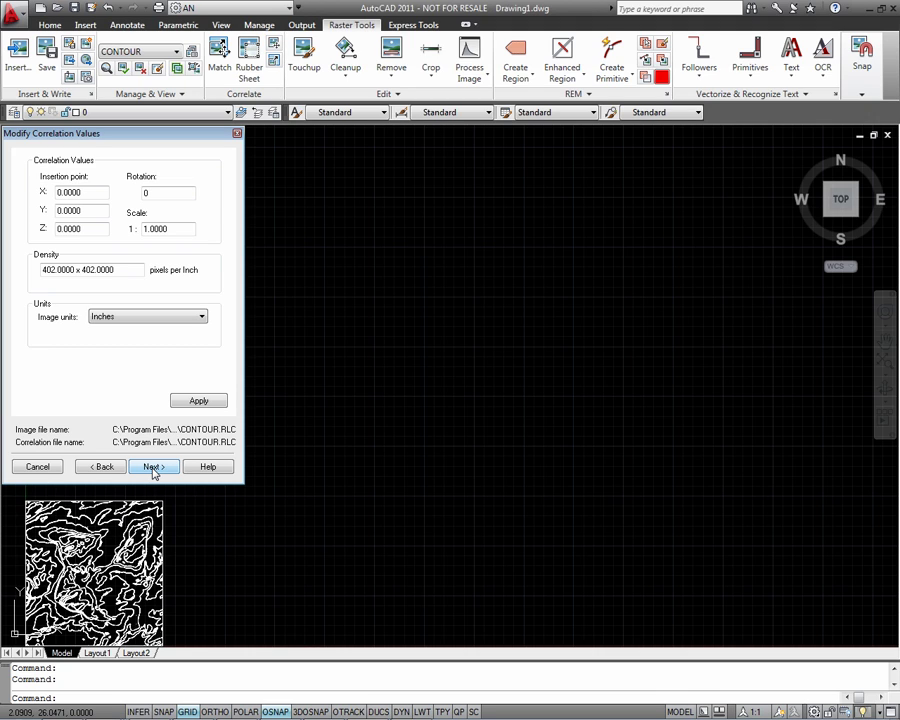
pyautogui.click(152, 467)
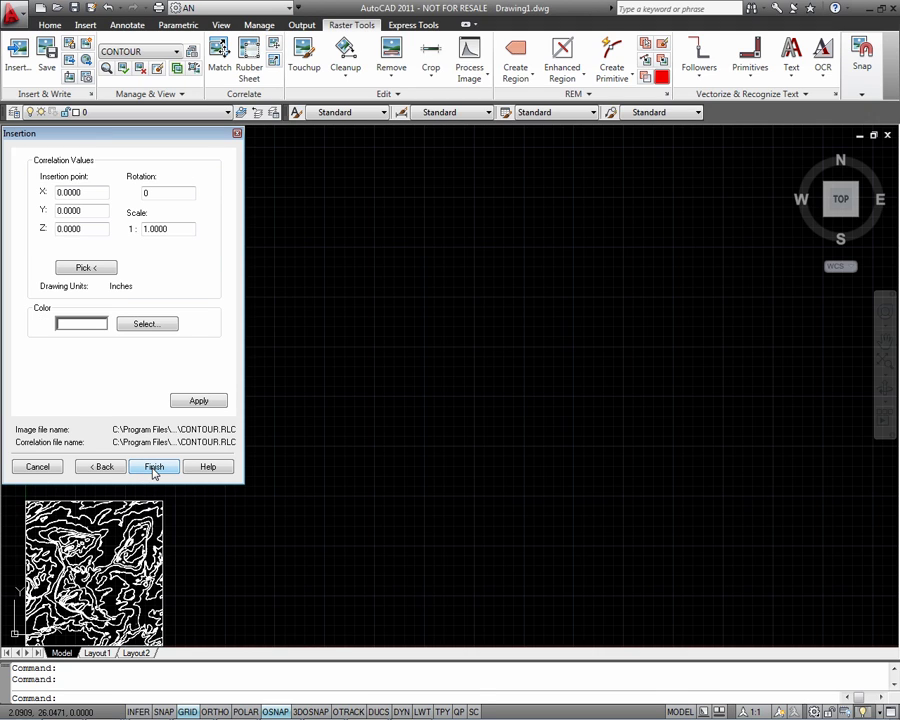
pyautogui.click(154, 467)
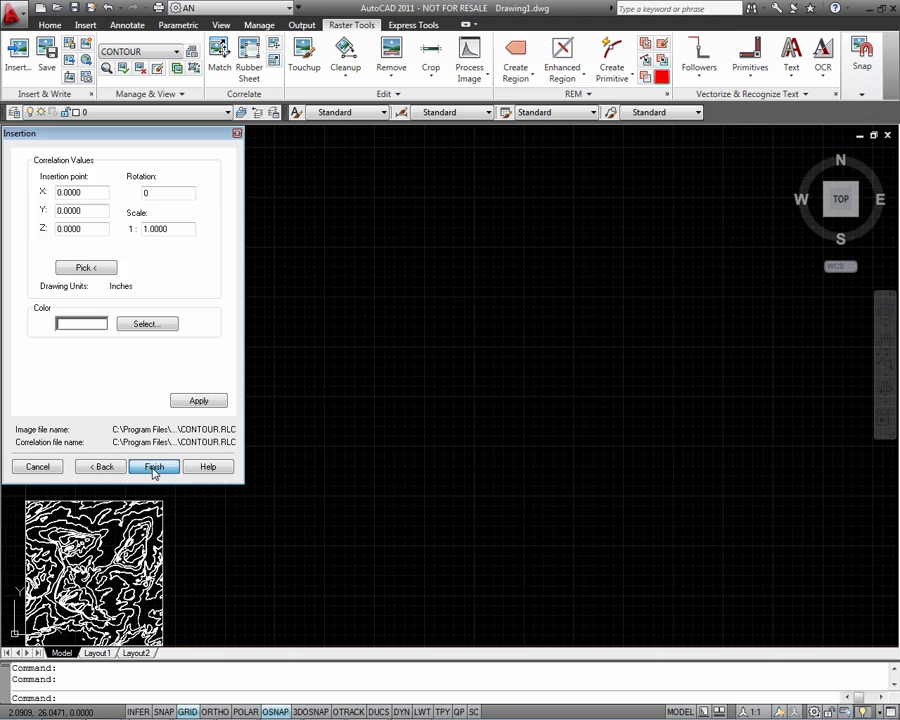
pyautogui.middleClick(221, 446)
pyautogui.middleClick(221, 446)
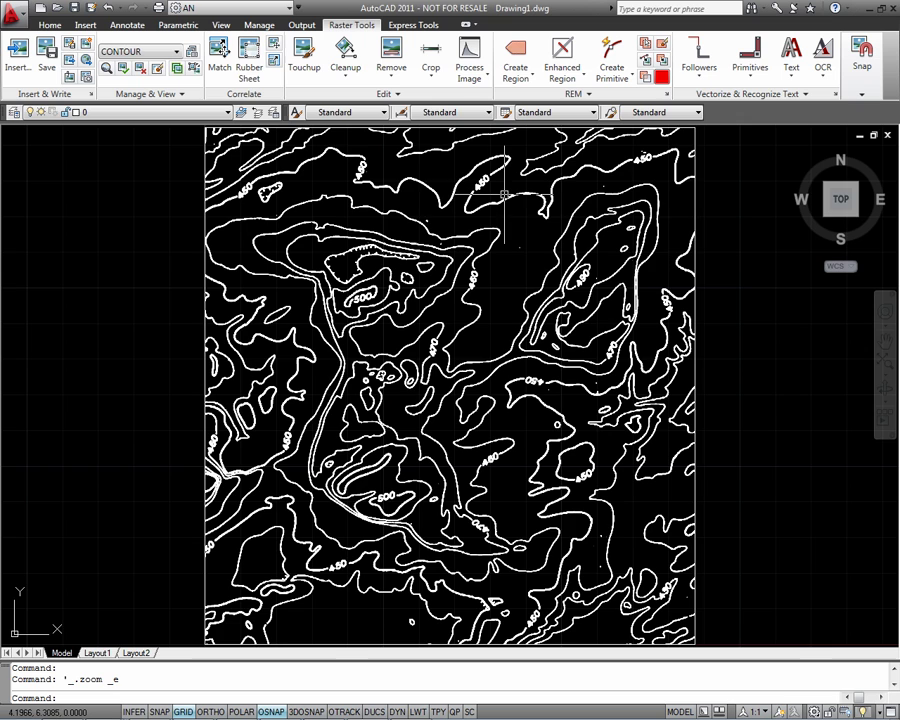
# Zoom in on the contour lines near the 450 and 460 labels
pyautogui.scroll(8, 426, 243)
pyautogui.scroll(-6, 426, 243)
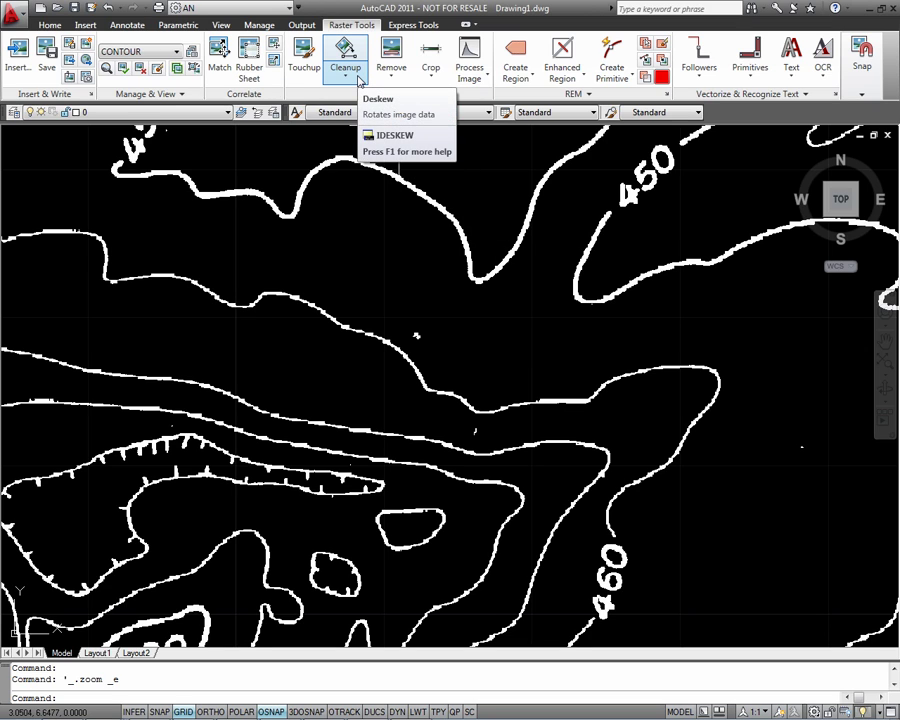
# Start Despeckle on the entire image and set the speckle size to 10 pixels
pyautogui.click(359, 80)
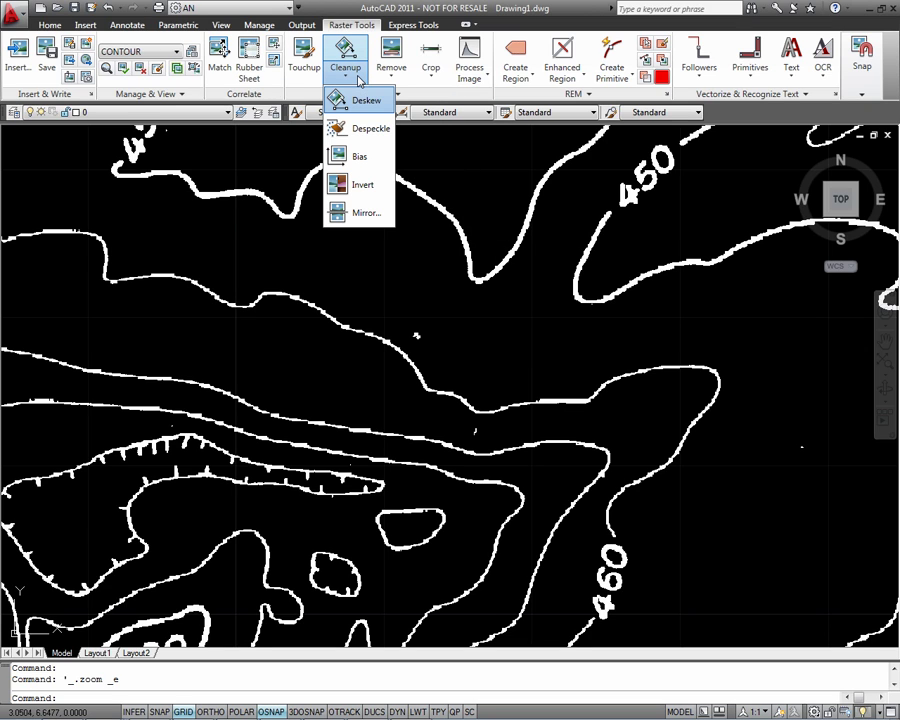
pyautogui.click(366, 130)
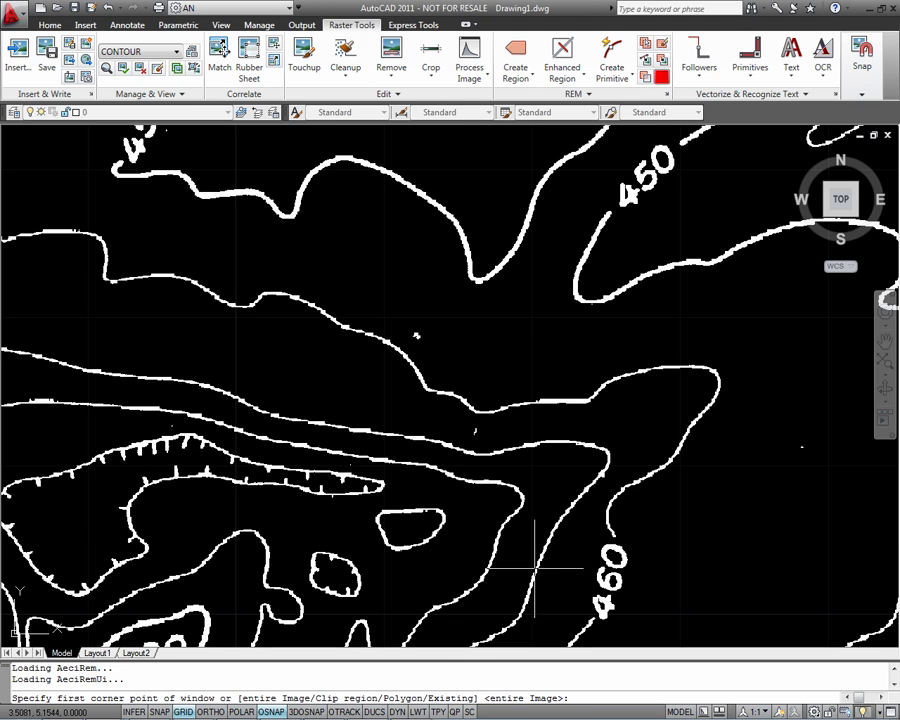
pyautogui.press('Return')
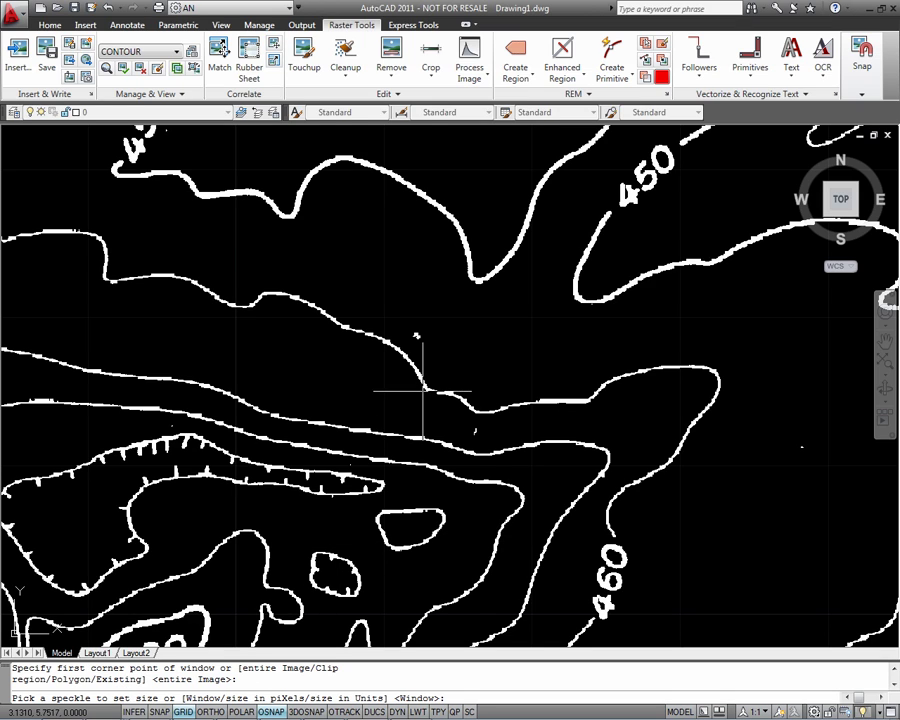
pyautogui.click(410, 328)
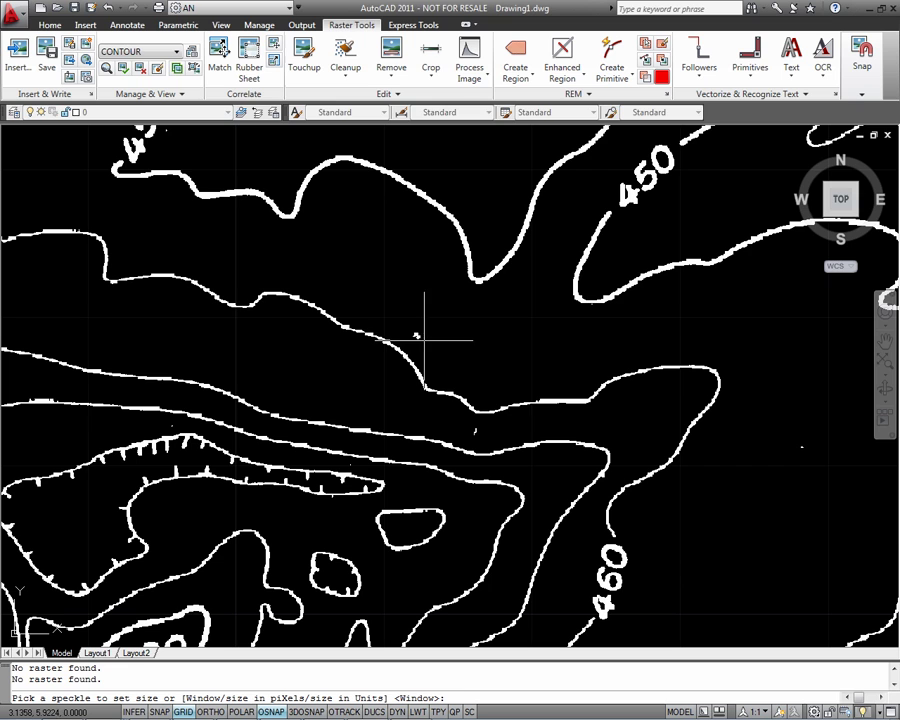
pyautogui.press('Return')
pyautogui.click(423, 350)
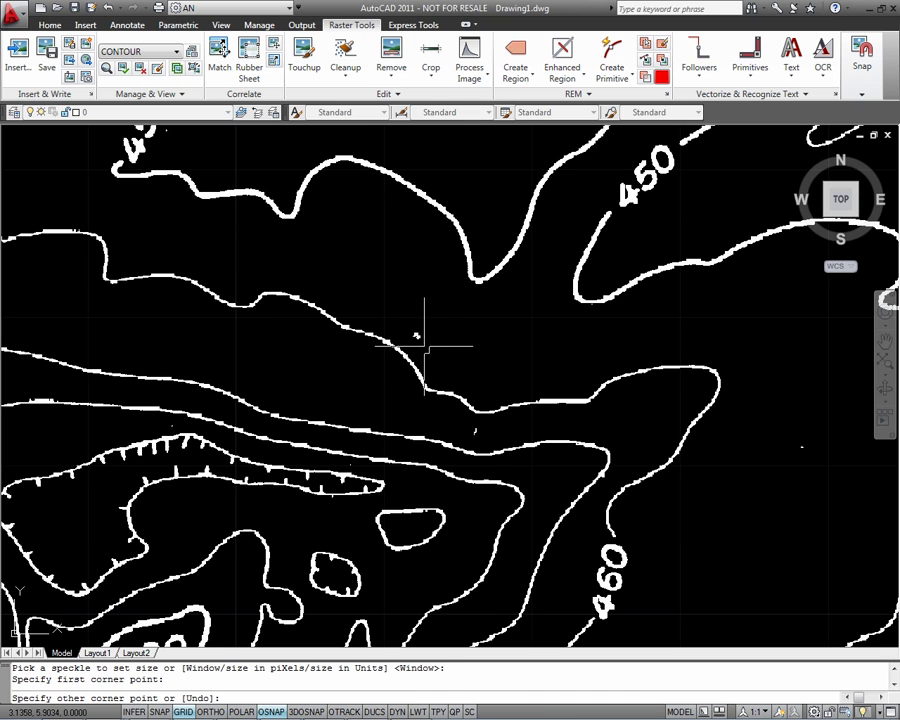
pyautogui.click(411, 327)
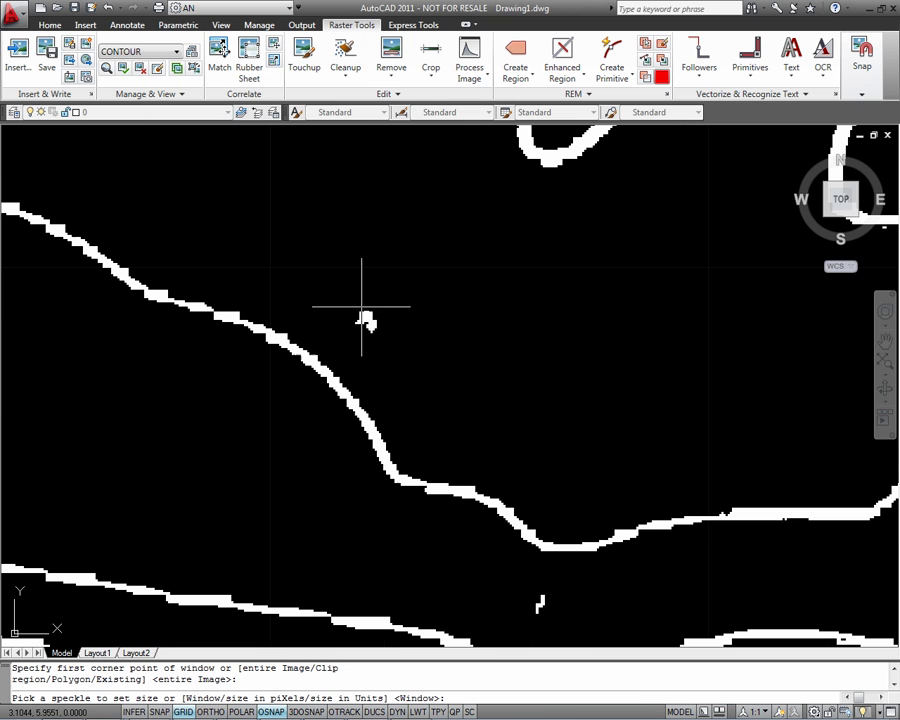
pyautogui.click(362, 308)
# Accept the 10-pixel speckle size and proceed toward choosing the cleanup area
pyautogui.scroll(-2, 440, 324)
pyautogui.scroll(-6, 432, 320)
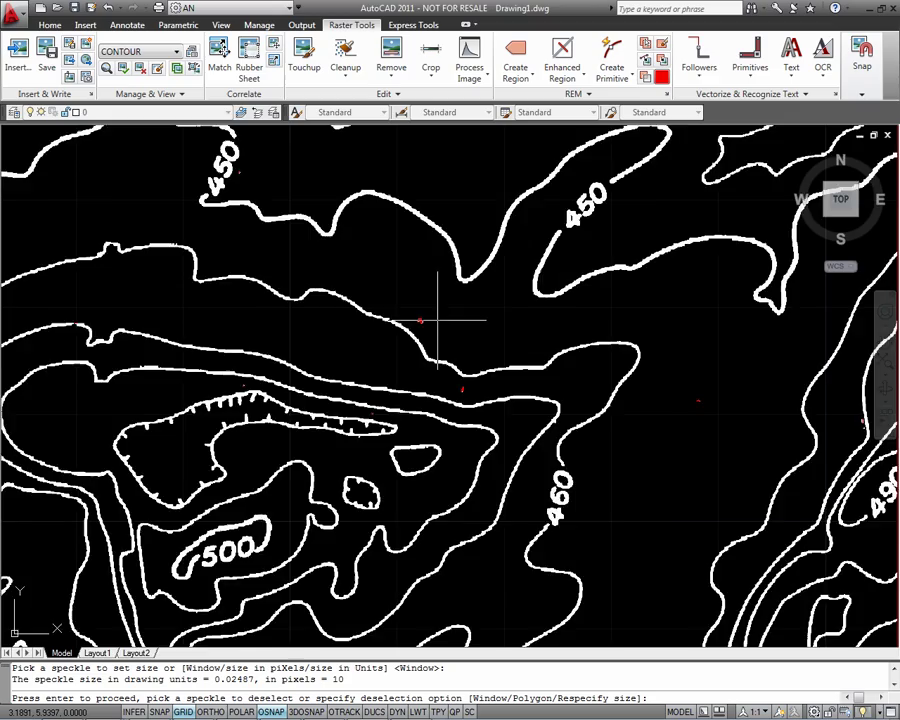
pyautogui.moveTo(462, 322); pyautogui.dragTo(427, 304, button='middle')
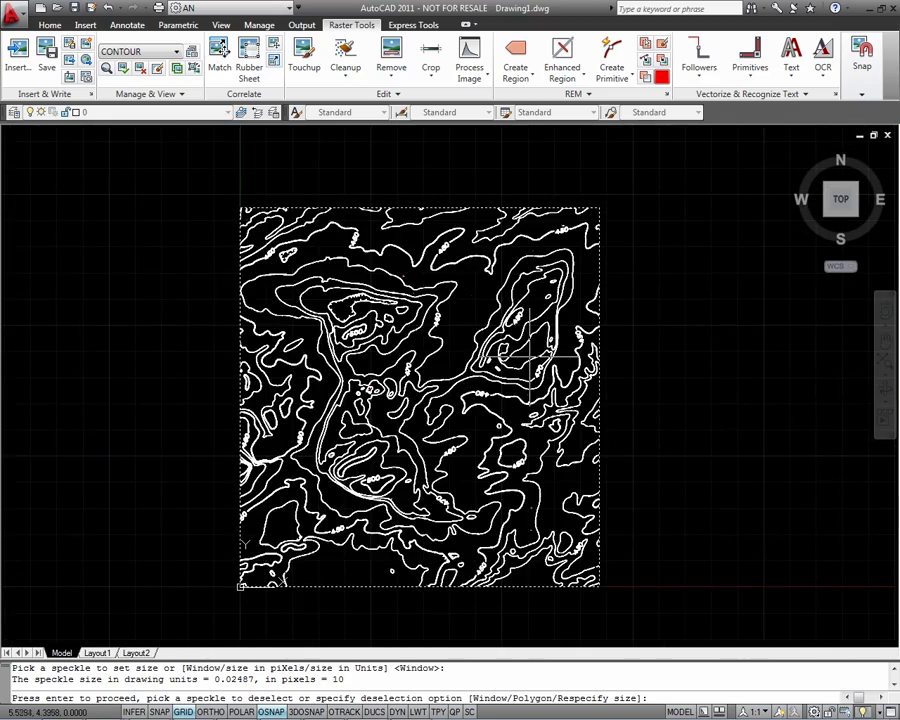
pyautogui.scroll(6, 528, 484)
pyautogui.moveTo(528, 484); pyautogui.dragTo(456, 486, button='middle')
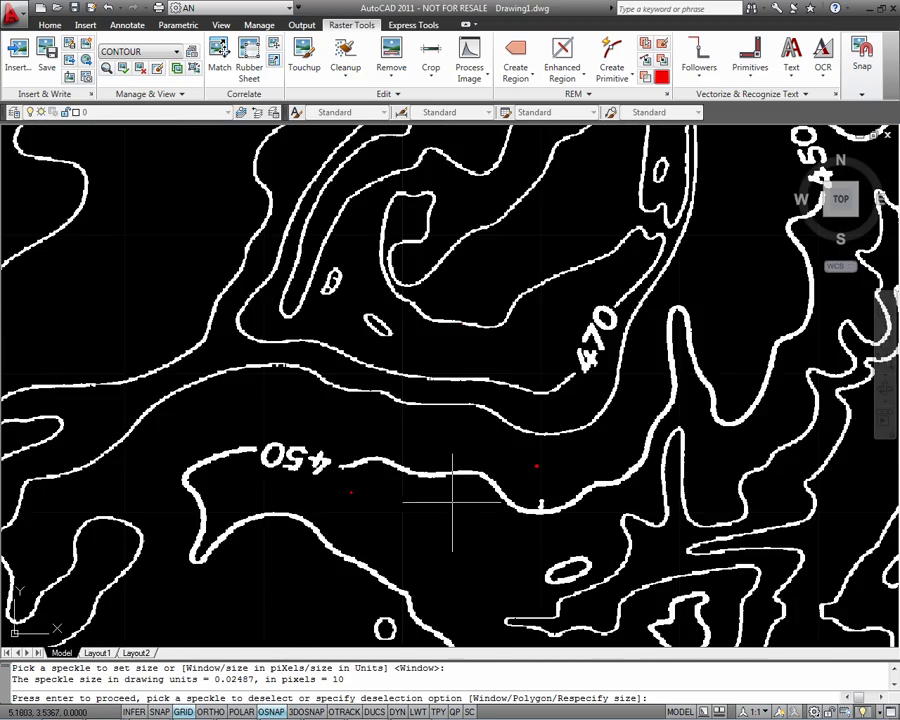
pyautogui.scroll(3, 340, 482)
pyautogui.scroll(-3, 330, 490)
pyautogui.scroll(-2, 497, 480)
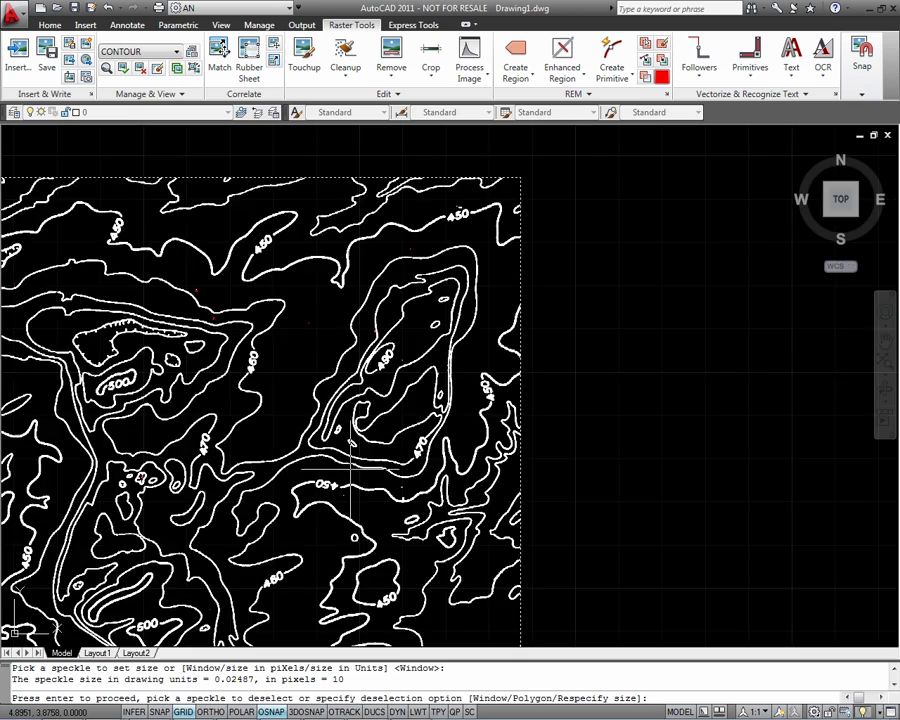
pyautogui.moveTo(356, 452); pyautogui.dragTo(518, 398, button='middle')
pyautogui.press('Return')
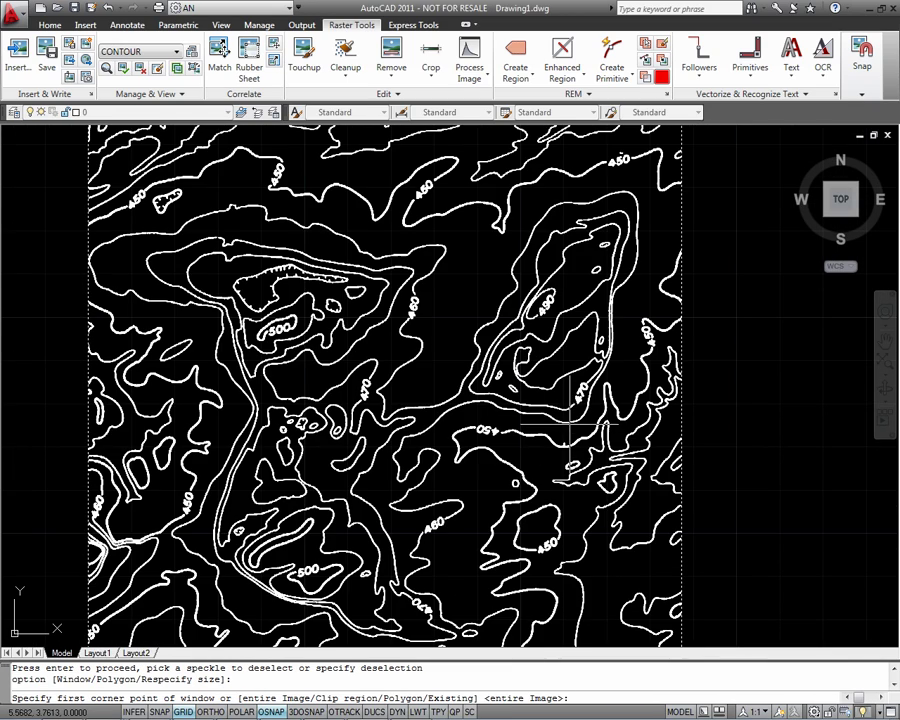
pyautogui.moveTo(402, 300); pyautogui.dragTo(402, 357, button='middle')
pyautogui.scroll(5, 572, 272)
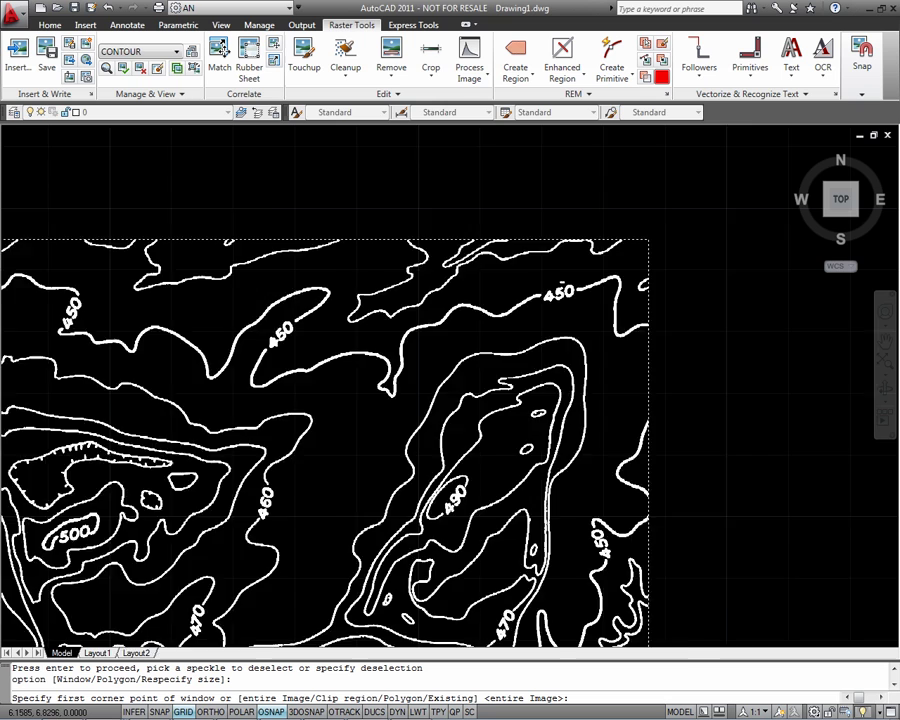
# Cancel the stray cleanup window and restart Despeckle on the entire image
pyautogui.click(556, 272)
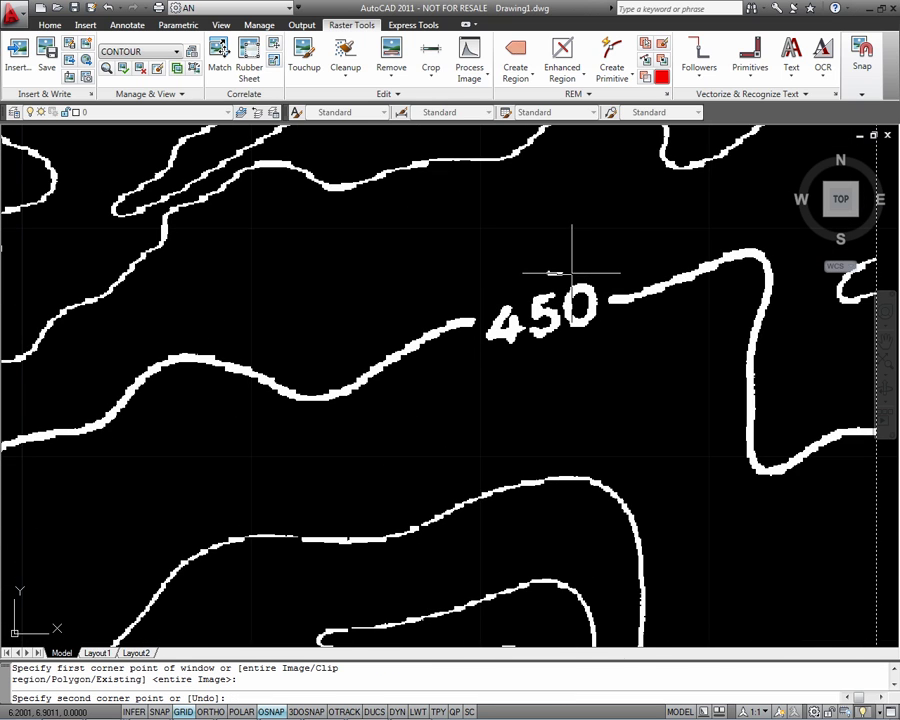
pyautogui.press('Escape')
pyautogui.press('Return')
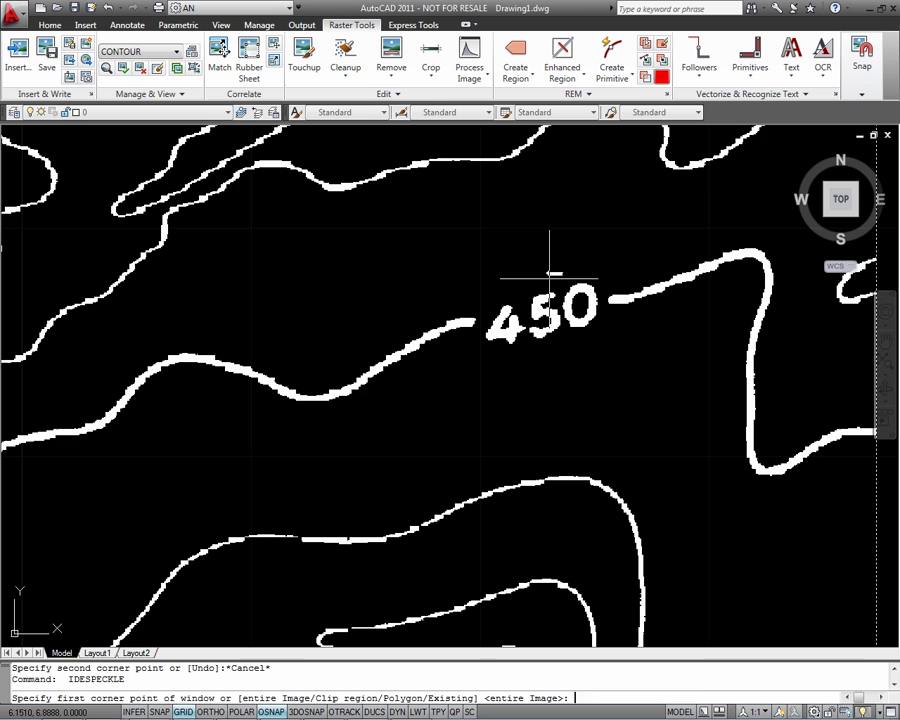
pyautogui.press('Return')
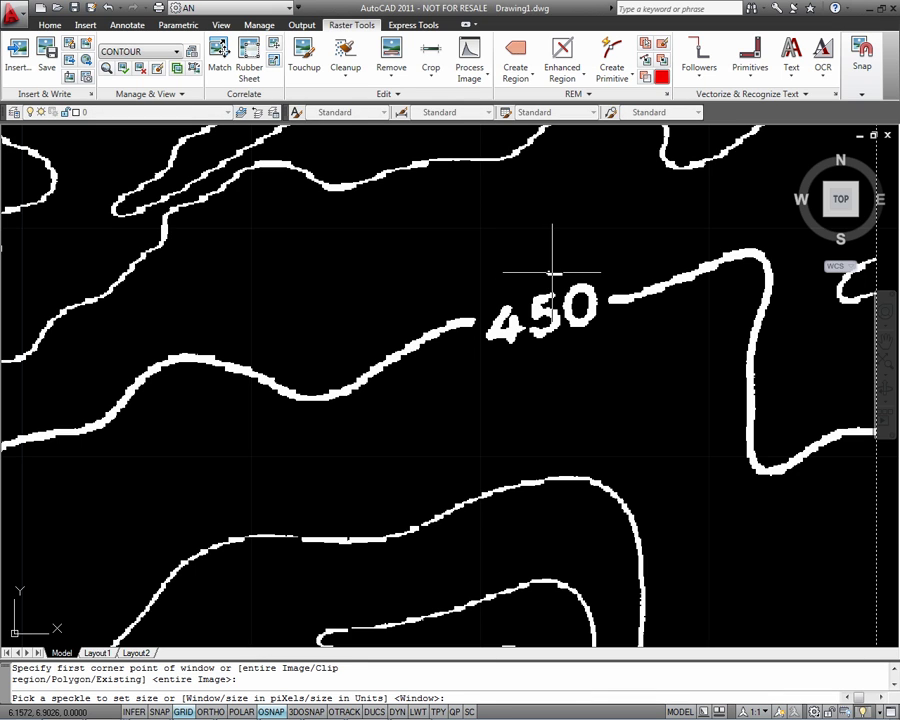
# Respecify the speckle size as 15 pixels, then cancel Despeckle and show the whole image
pyautogui.click(552, 272)
pyautogui.scroll(-5, 560, 285)
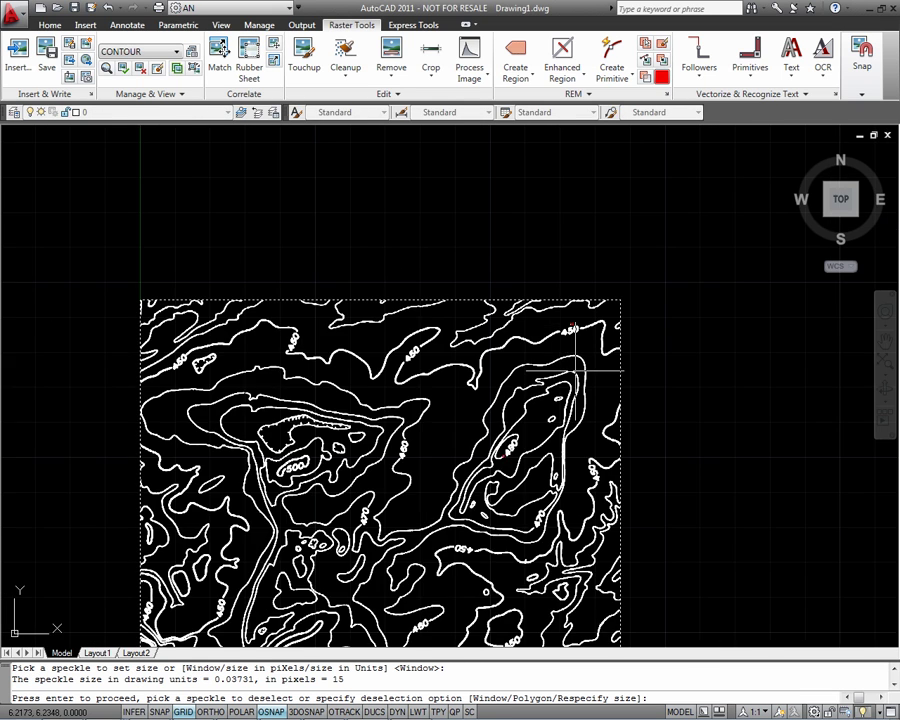
pyautogui.moveTo(552, 392); pyautogui.dragTo(572, 294, button='middle')
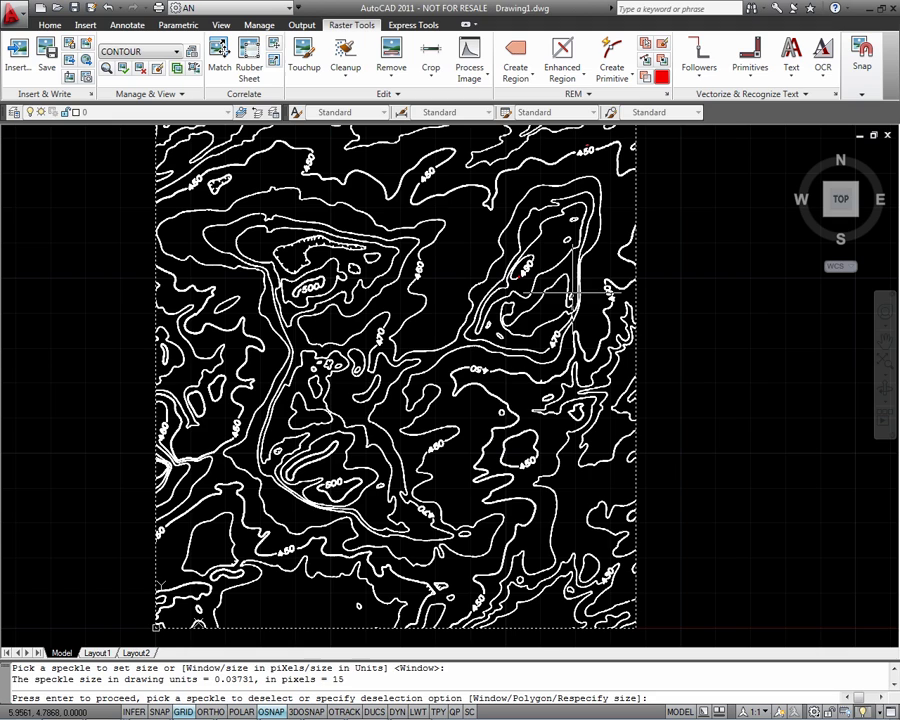
pyautogui.press('Return')
pyautogui.moveTo(482, 251); pyautogui.dragTo(520, 316, button='middle')
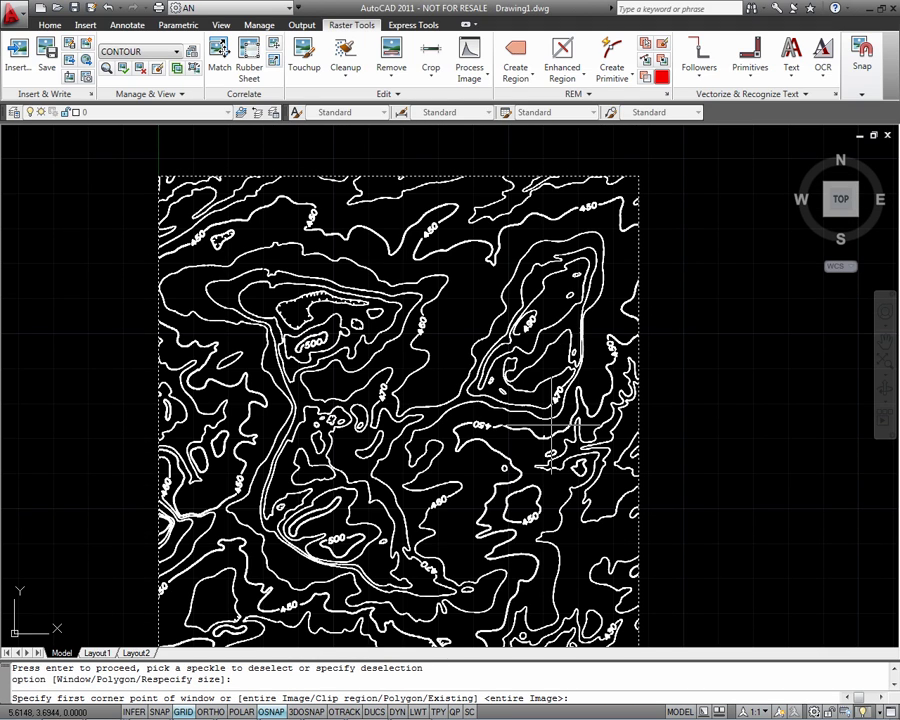
pyautogui.press('Escape')
pyautogui.press('Escape')
pyautogui.middleClick(472, 283)
pyautogui.middleClick(472, 283)
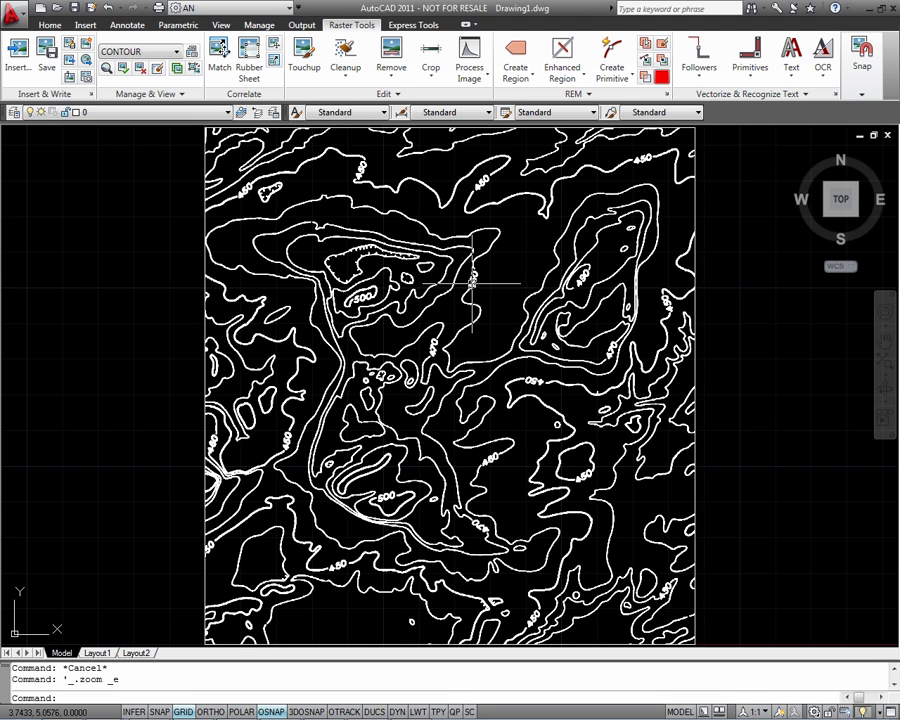
# Run the Contour Follower on the contour image and start tracing the 460 contour
pyautogui.click(320, 129)
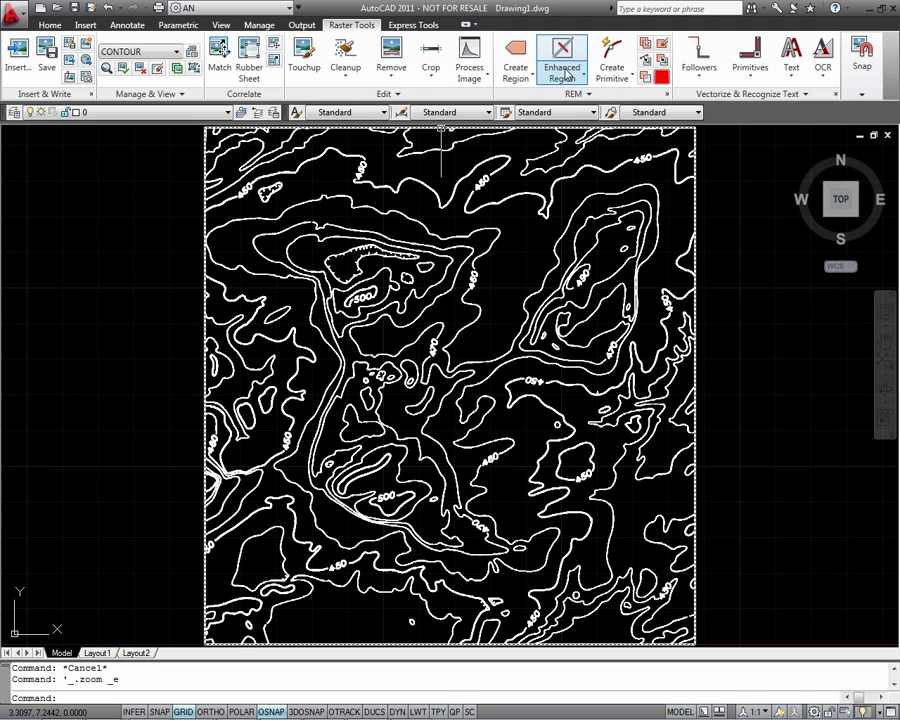
pyautogui.click(707, 85)
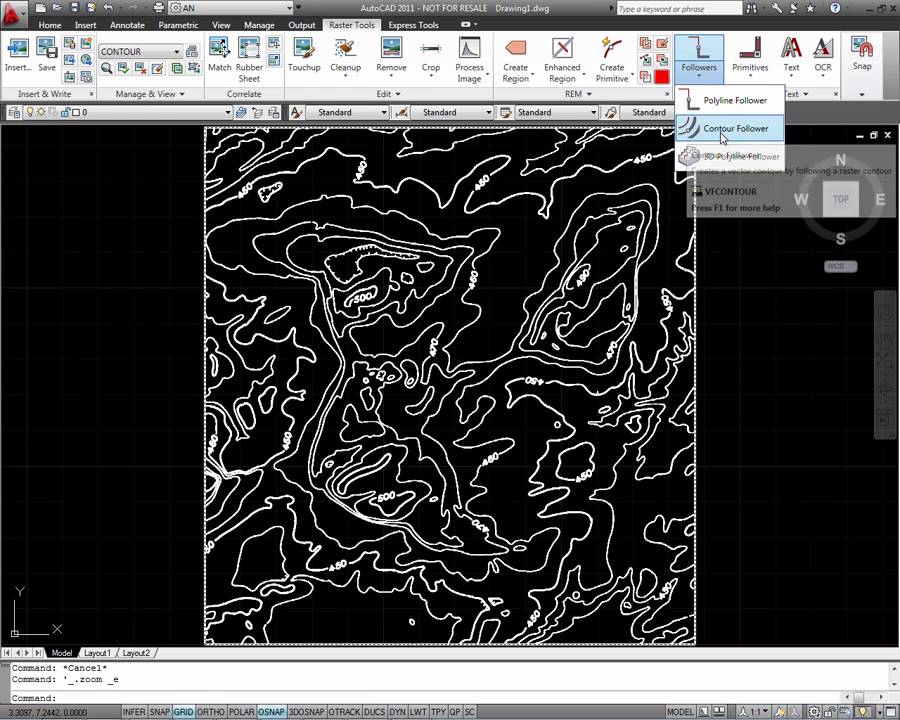
pyautogui.click(697, 126)
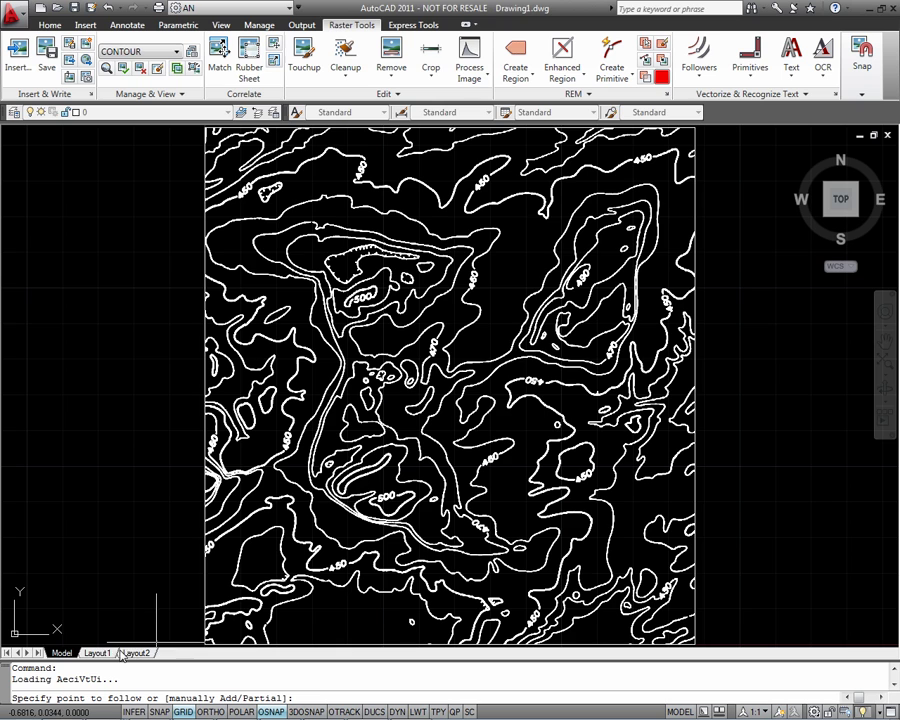
pyautogui.scroll(3, 449, 375)
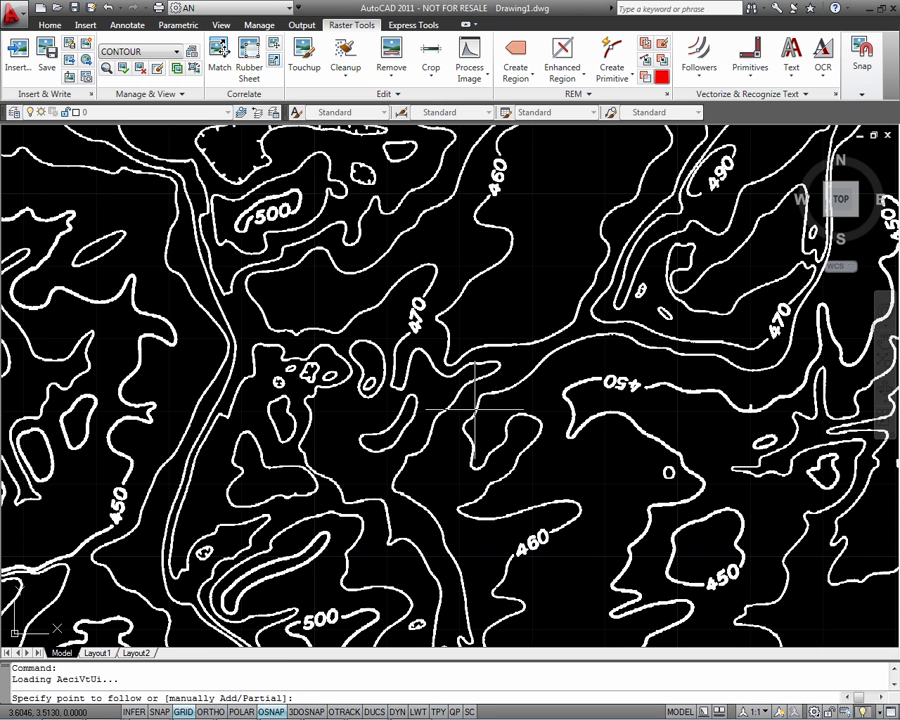
pyautogui.click(474, 409)
pyautogui.moveTo(474, 405); pyautogui.dragTo(438, 458, button='middle')
pyautogui.scroll(2, 465, 352)
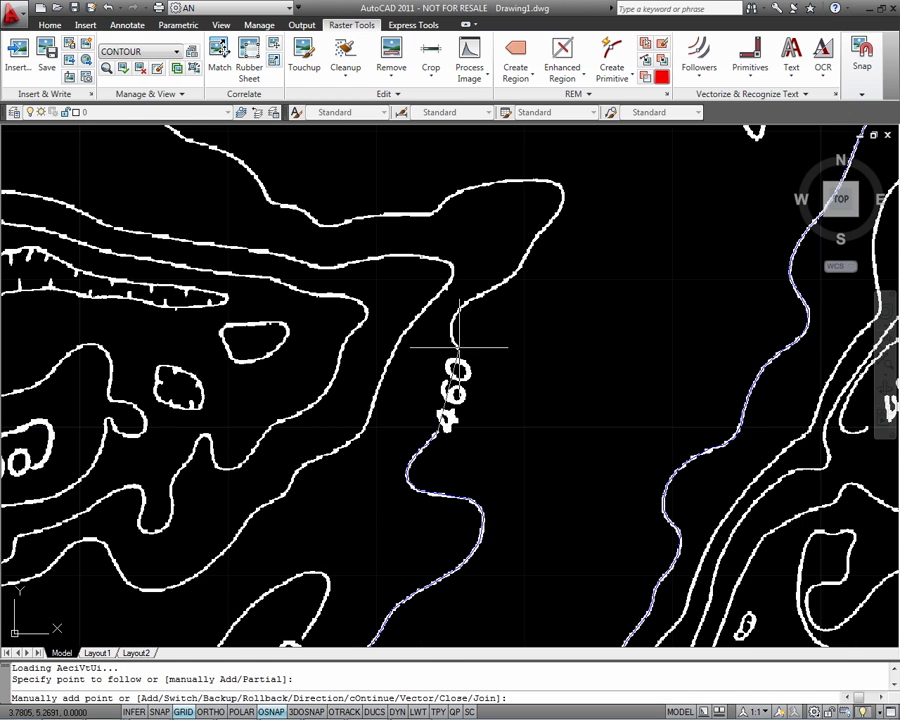
pyautogui.scroll(3, 456, 349)
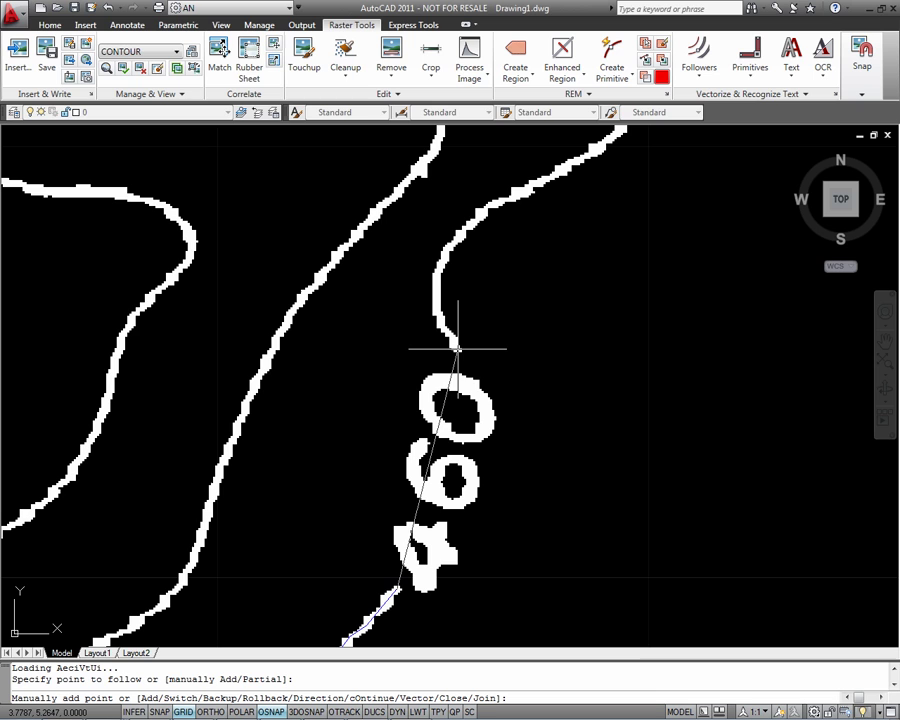
# Bridge the trace past the 460 label, close the contour and assign elevation 460
pyautogui.click(457, 349)
pyautogui.write('o')
pyautogui.press('Return')
pyautogui.scroll(-4, 476, 327)
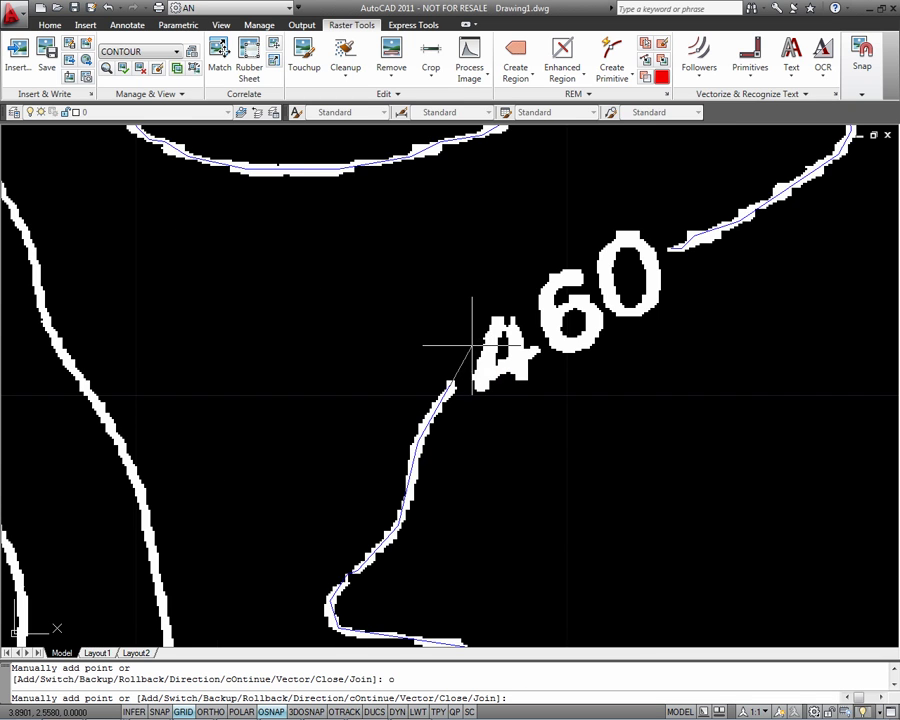
pyautogui.scroll(3, 583, 368)
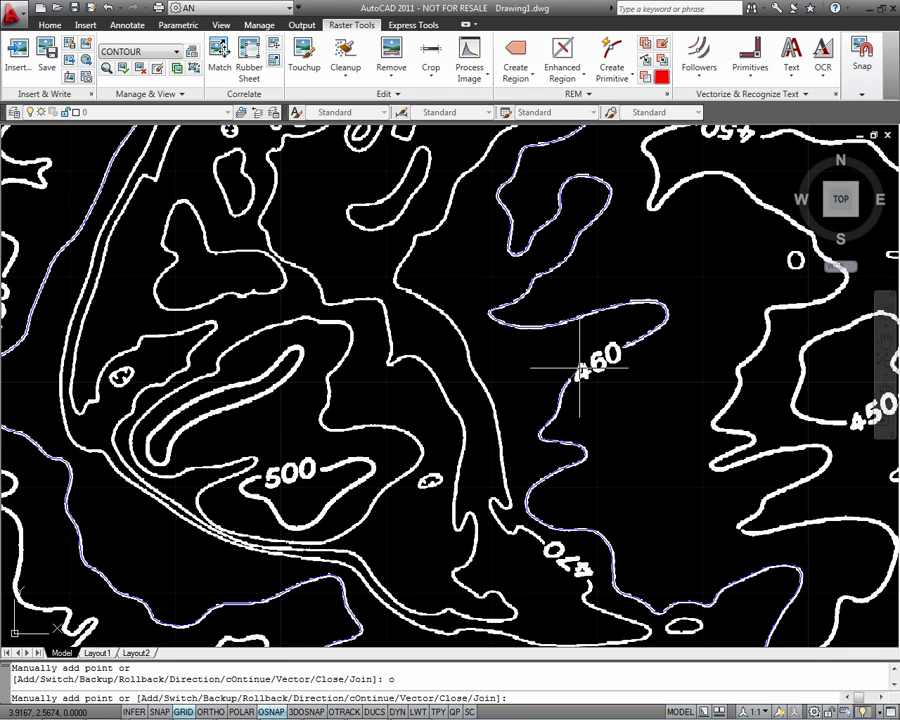
pyautogui.click(651, 324)
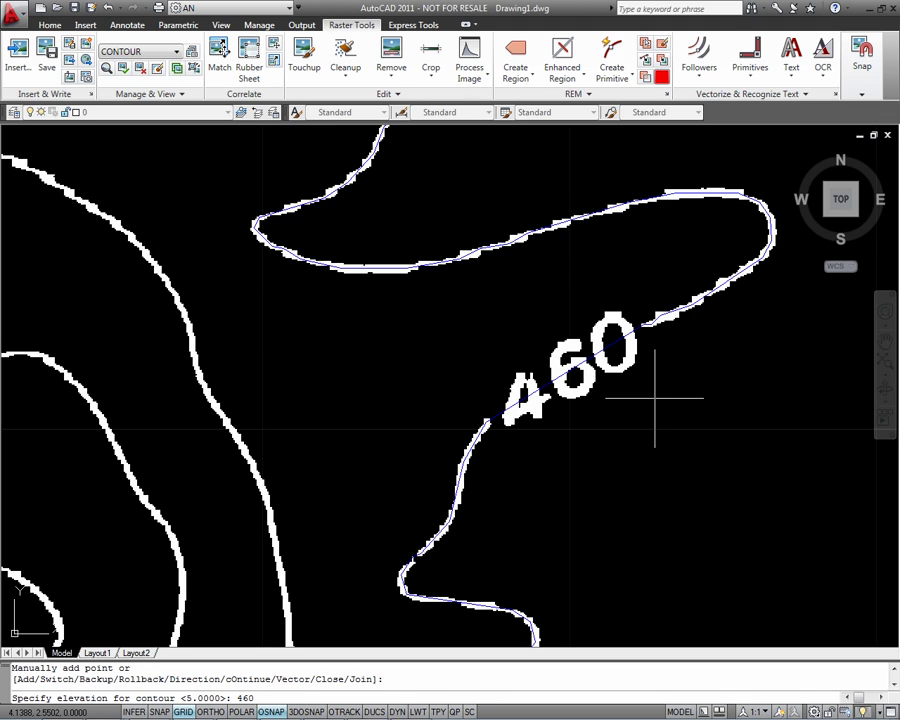
pyautogui.press('Return')
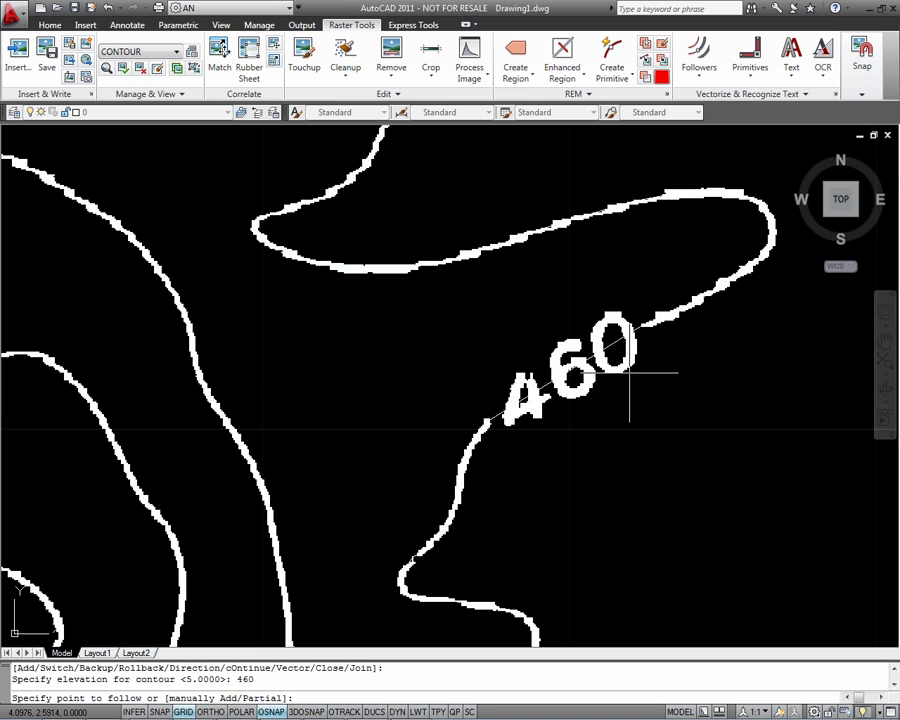
pyautogui.press('Return')
pyautogui.scroll(-5, 645, 370)
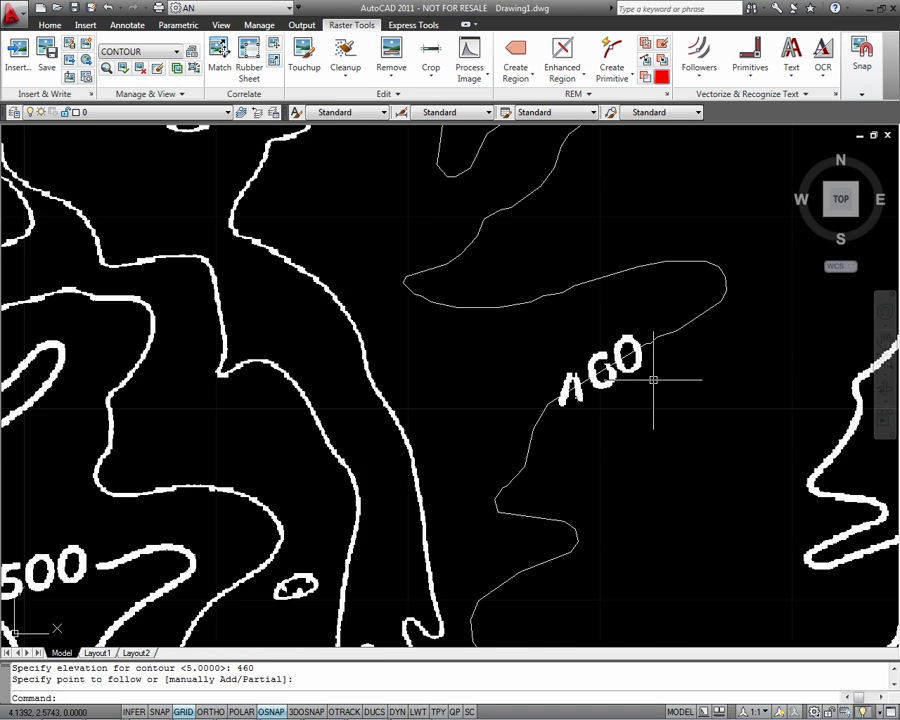
# Trace the 470 contour past its label and assign it elevation 470
pyautogui.moveTo(644, 386)
pyautogui.mouseDown(button='middle')
pyautogui.moveTo(692, 402)
pyautogui.moveTo(709, 506)
pyautogui.moveTo(697, 522)
pyautogui.moveTo(624, 463)
pyautogui.mouseUp(button='middle')
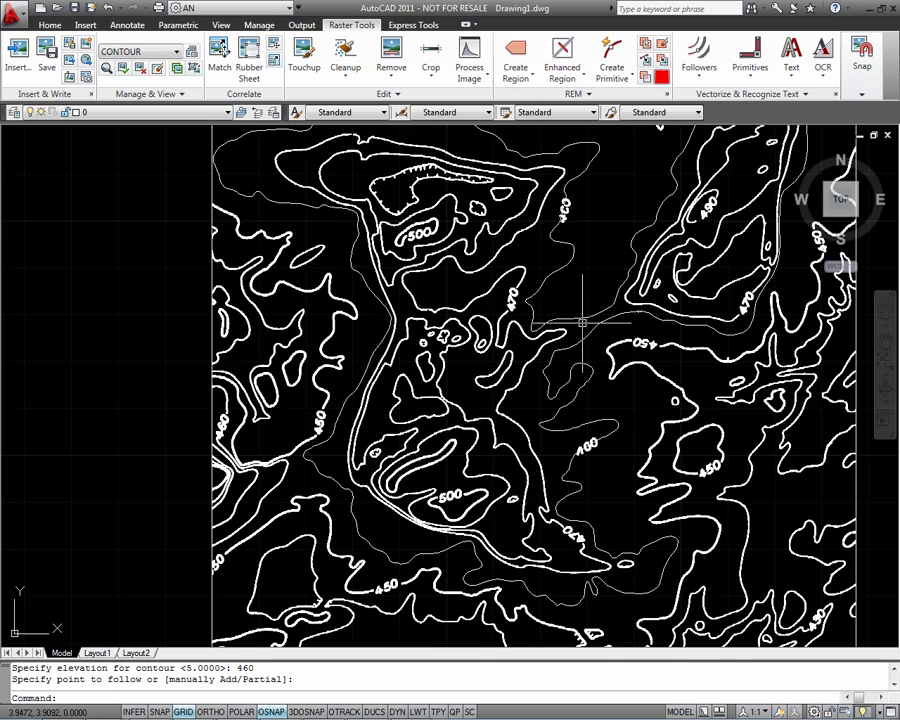
pyautogui.scroll(3, 485, 310)
pyautogui.press('Return')
pyautogui.moveTo(473, 311); pyautogui.dragTo(463, 368, button='middle')
pyautogui.scroll(3, 463, 368)
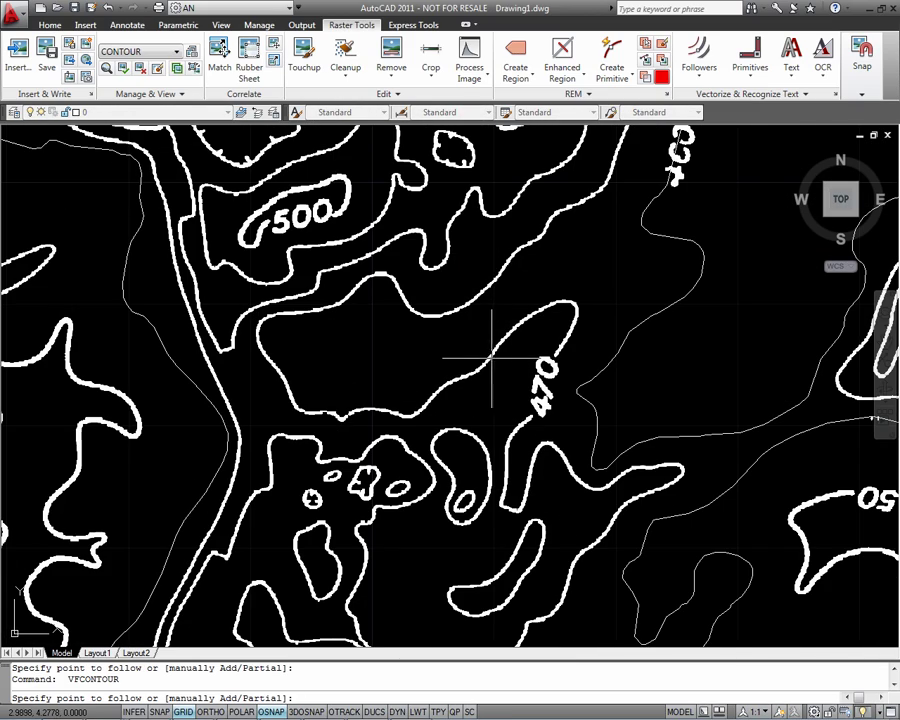
pyautogui.click(488, 359)
pyautogui.scroll(3, 524, 416)
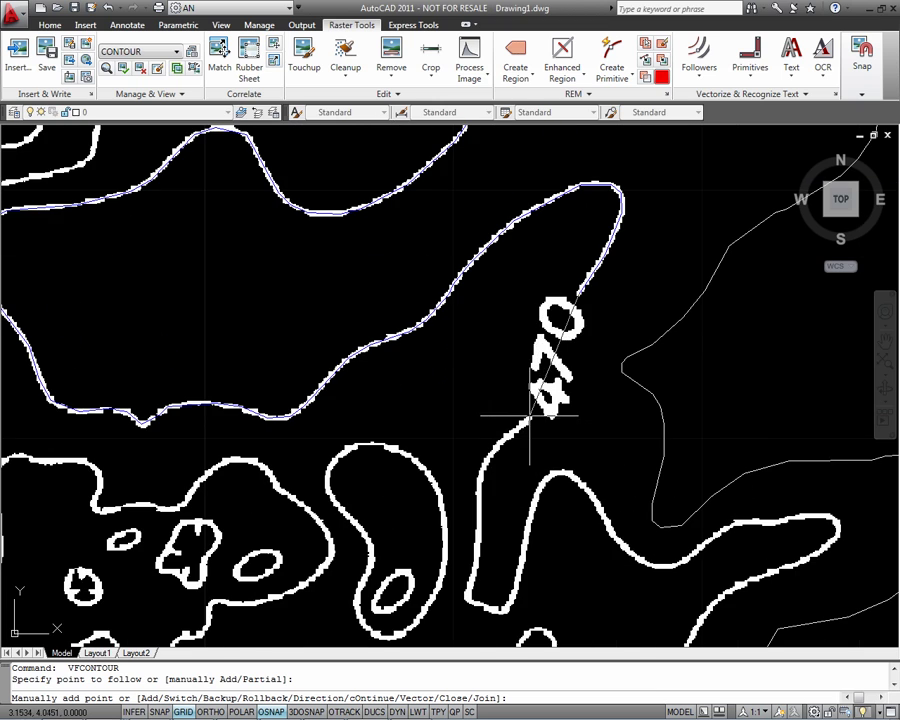
pyautogui.click(541, 416)
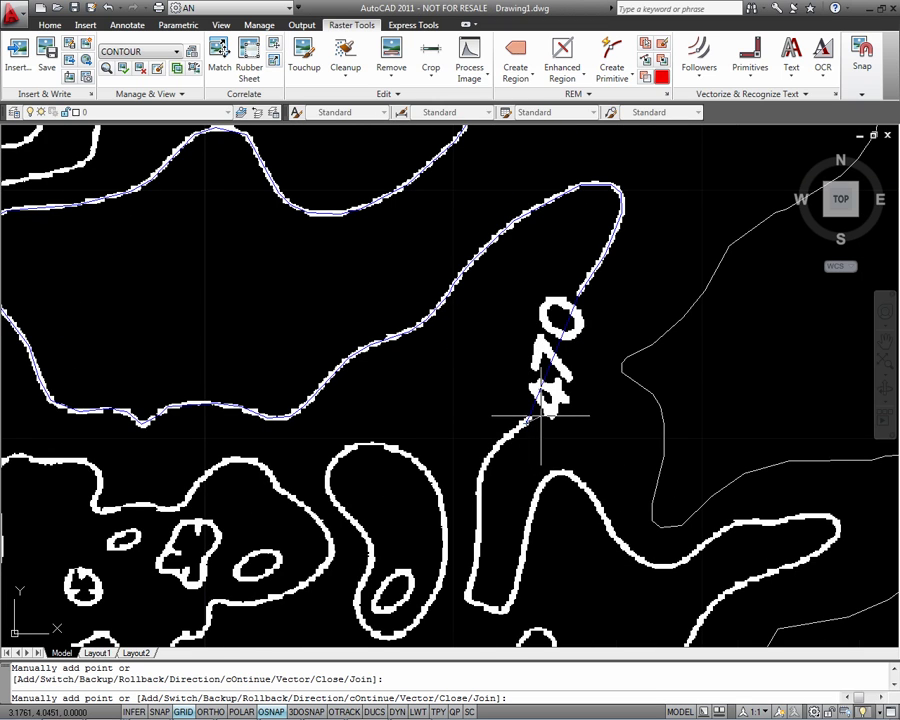
pyautogui.write('o')
pyautogui.press('Return')
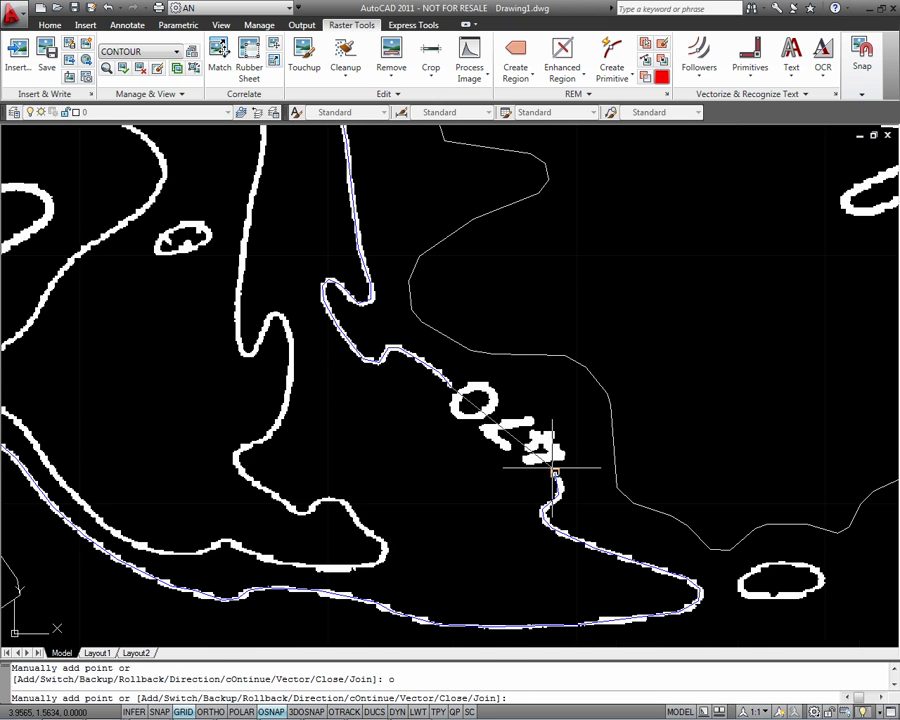
pyautogui.press('Return')
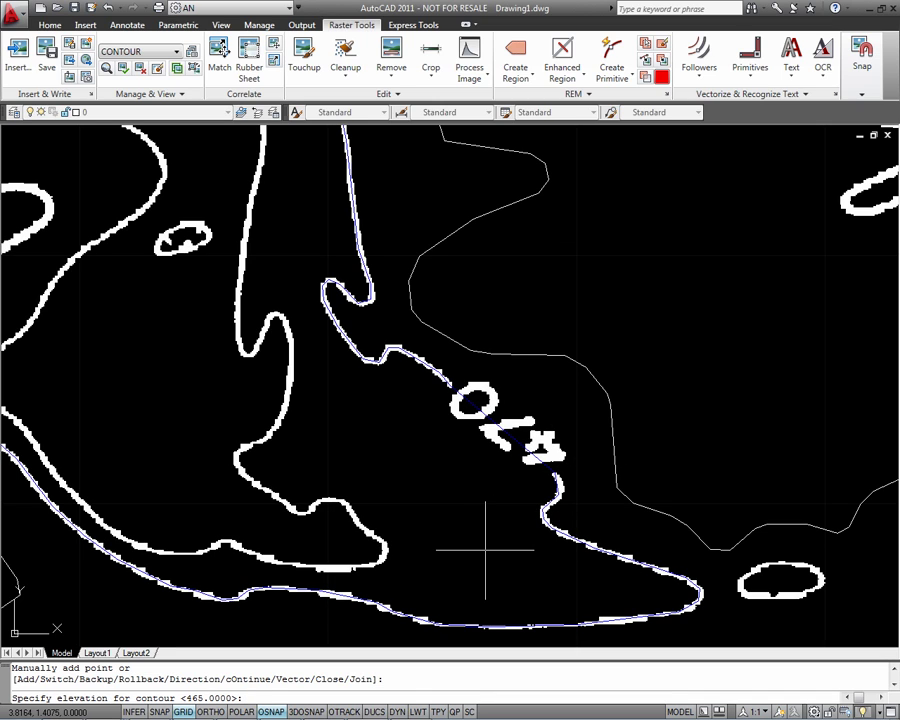
pyautogui.press('Return')
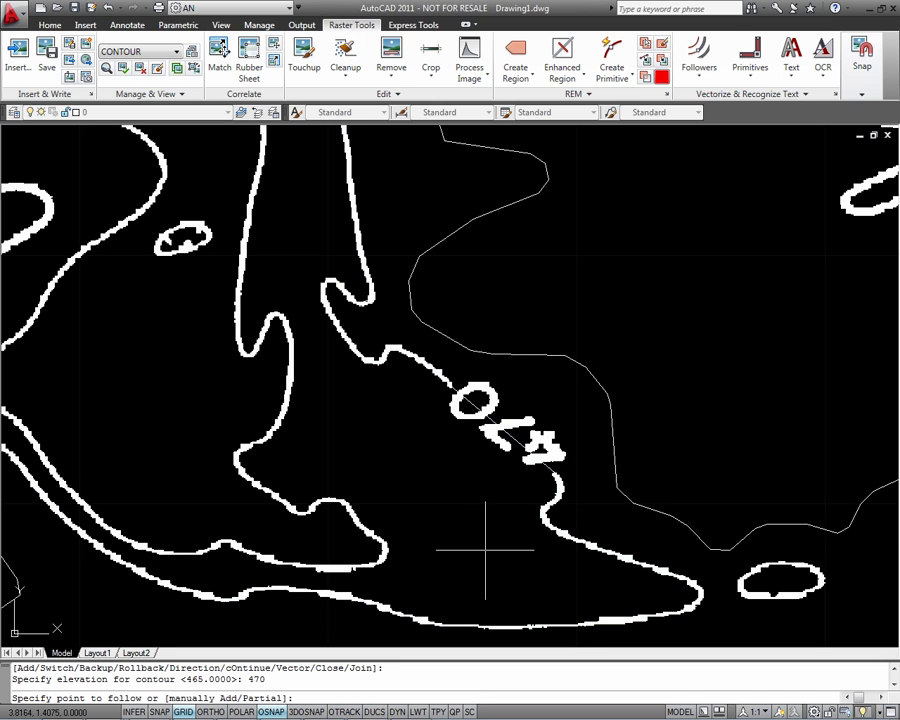
pyautogui.press('Return')
# Trace the contour around the 500 summit and assign it elevation 480
pyautogui.scroll(-3, 480, 544)
pyautogui.scroll(-1, 662, 517)
pyautogui.press('Return')
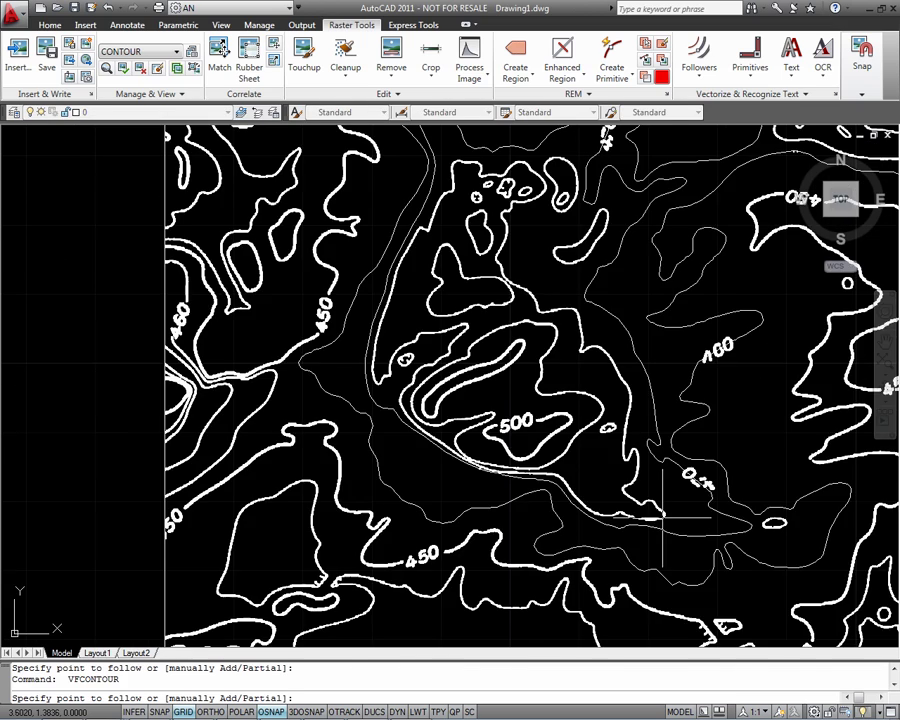
pyautogui.scroll(2, 655, 525)
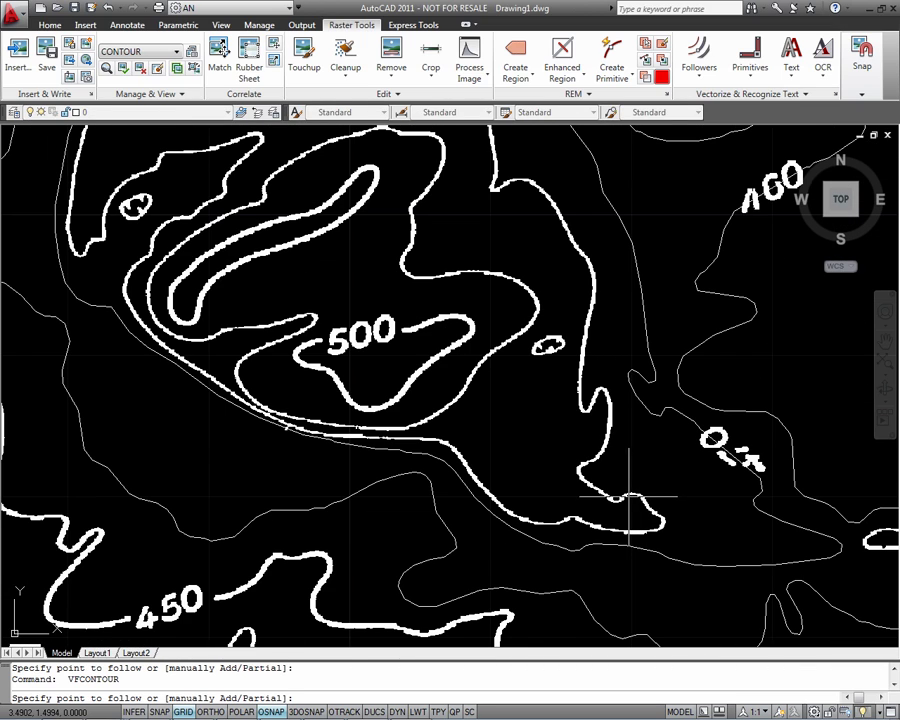
pyautogui.click(597, 492)
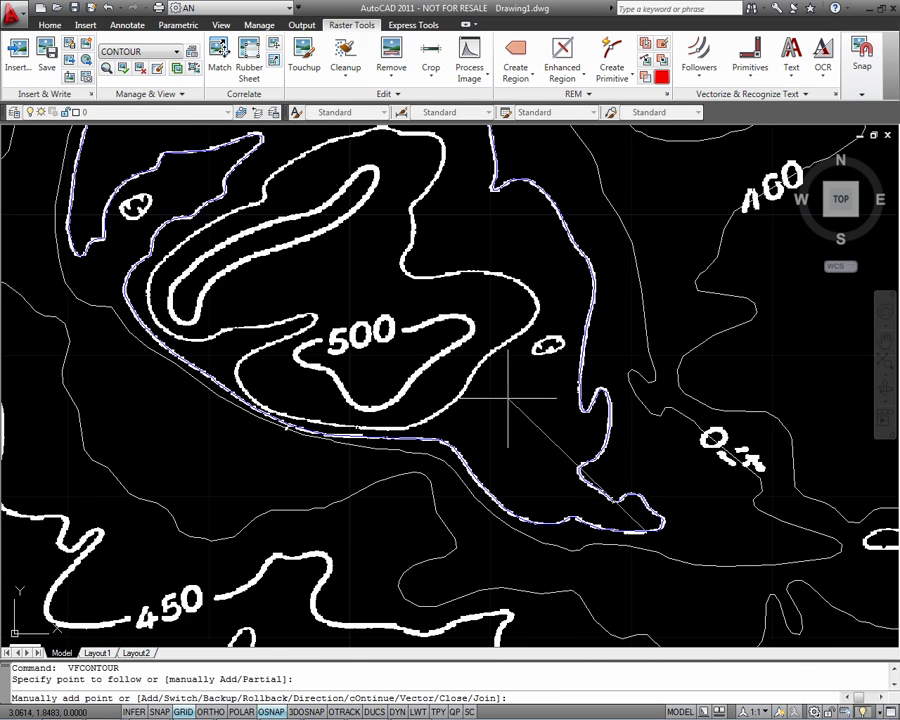
pyautogui.press('Return')
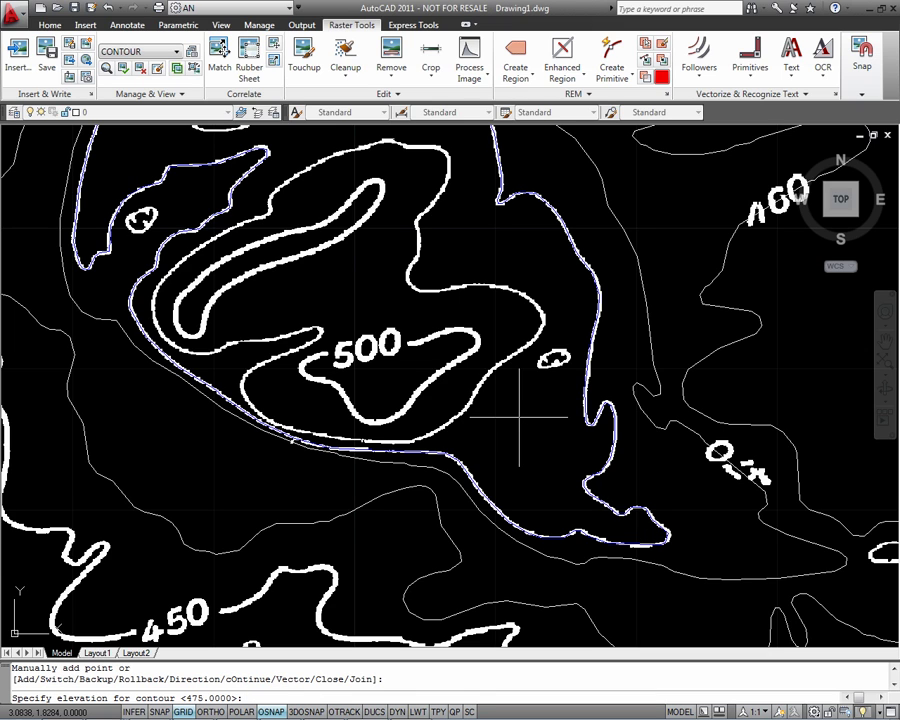
pyautogui.write('480')
pyautogui.press('Return')
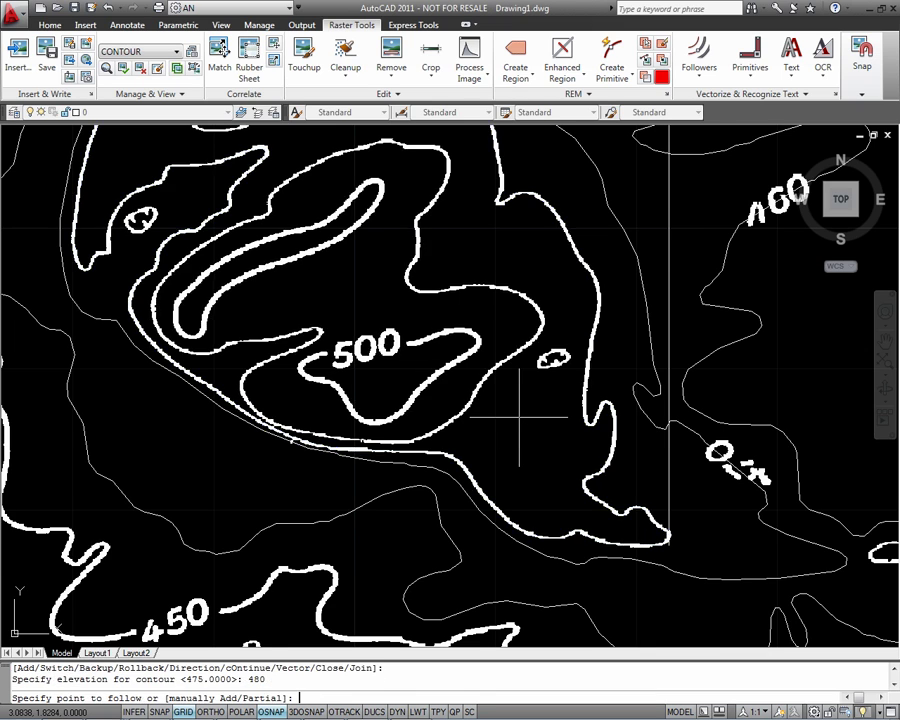
# Zoom to the whole map and open External References with the XR command
pyautogui.middleClick(679, 381)
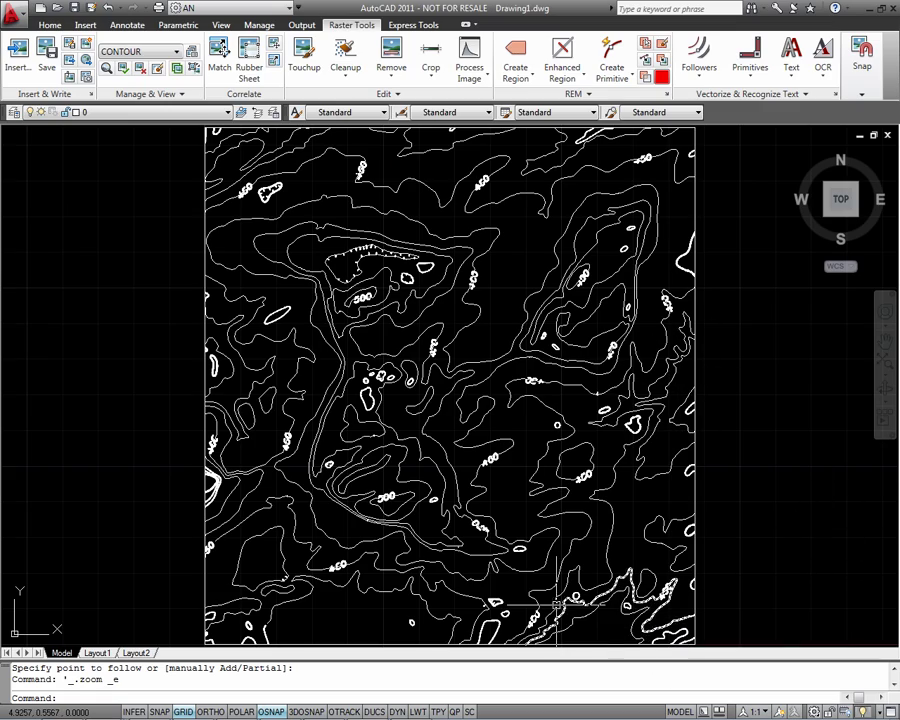
pyautogui.moveTo(458, 472)
pyautogui.mouseDown(button='middle')
pyautogui.moveTo(458, 503)
pyautogui.moveTo(445, 481)
pyautogui.moveTo(460, 474)
pyautogui.mouseUp(button='middle')
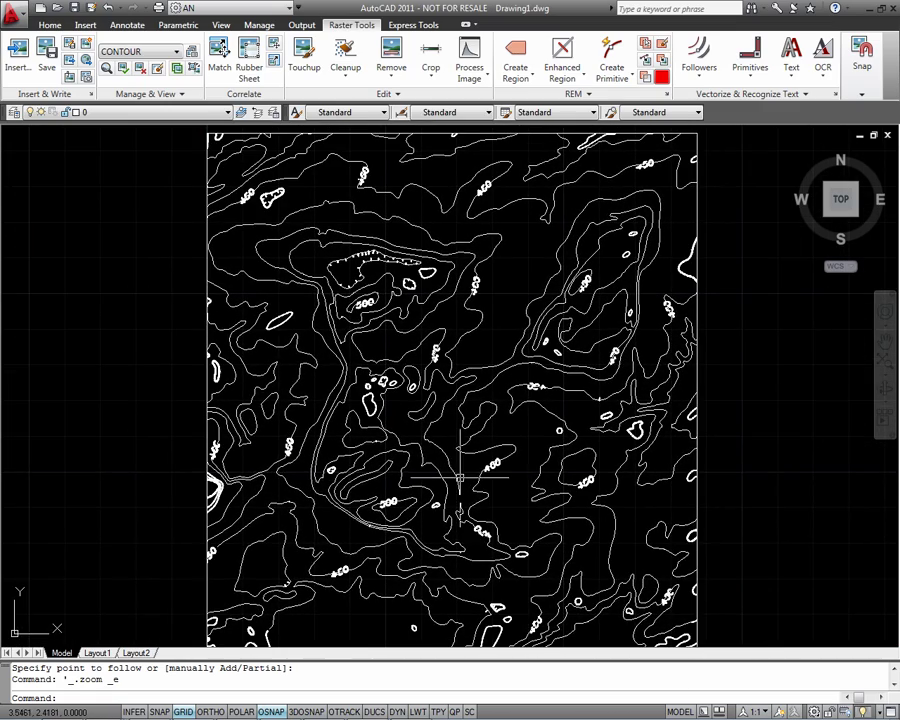
pyautogui.scroll(-2, 483, 407)
pyautogui.write('xr')
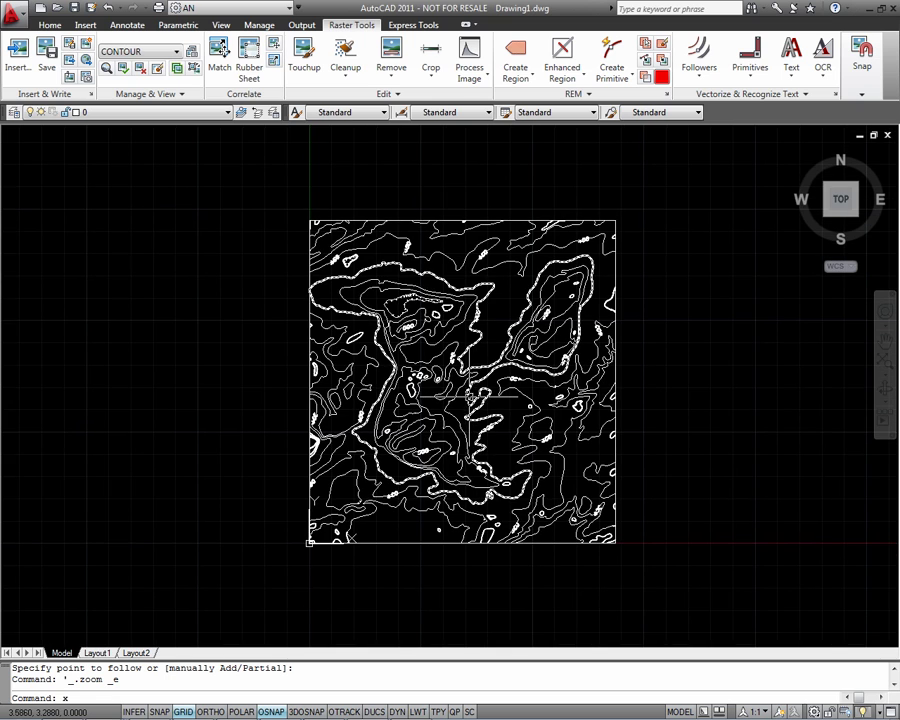
pyautogui.press('Return')
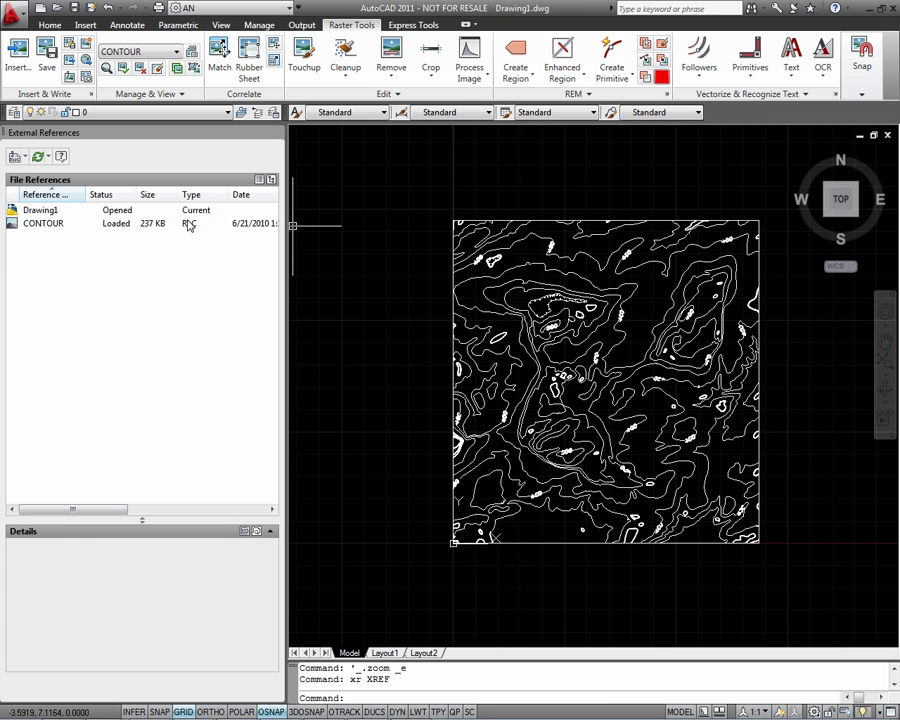
# Unload the CONTOUR raster reference from External References
pyautogui.click(76, 224)
pyautogui.rightClick(75, 227)
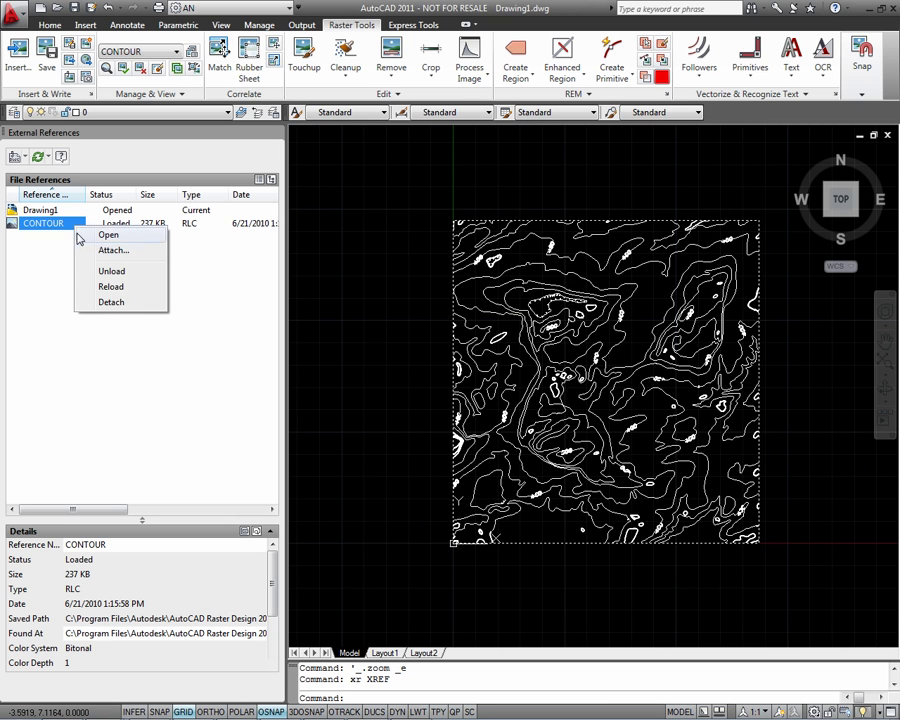
pyautogui.click(116, 271)
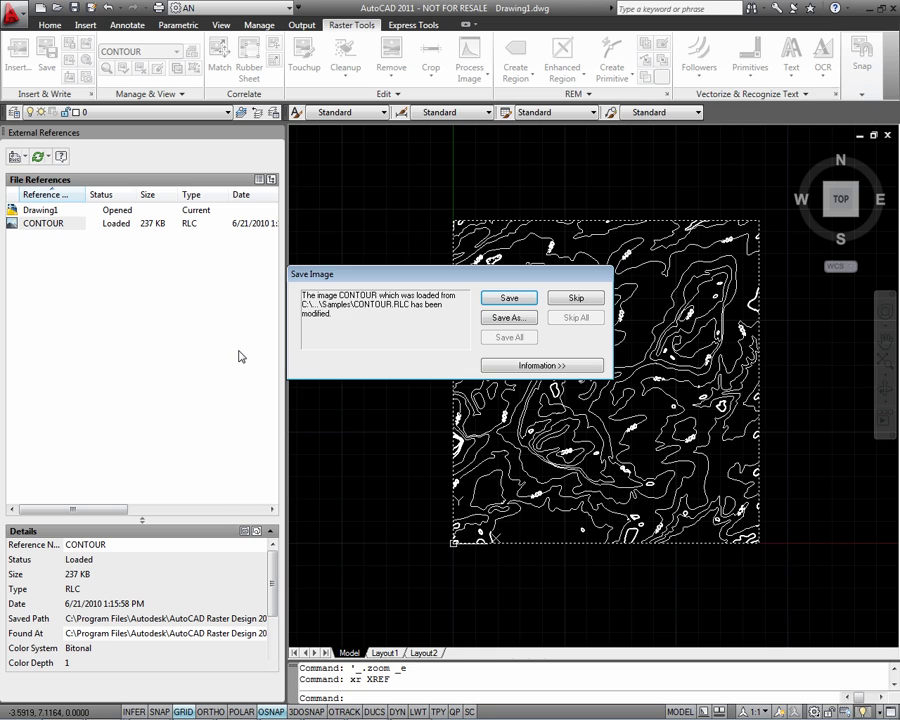
# Save the modified raster as an uncompressed CONTOUR TIFF before it unloads
pyautogui.click(514, 298)
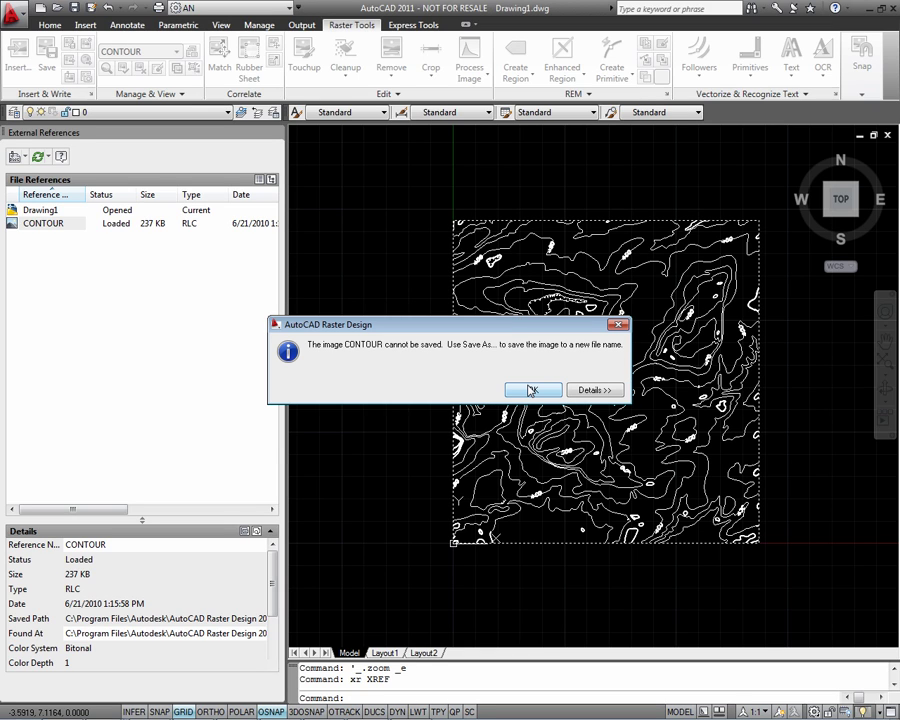
pyautogui.click(531, 390)
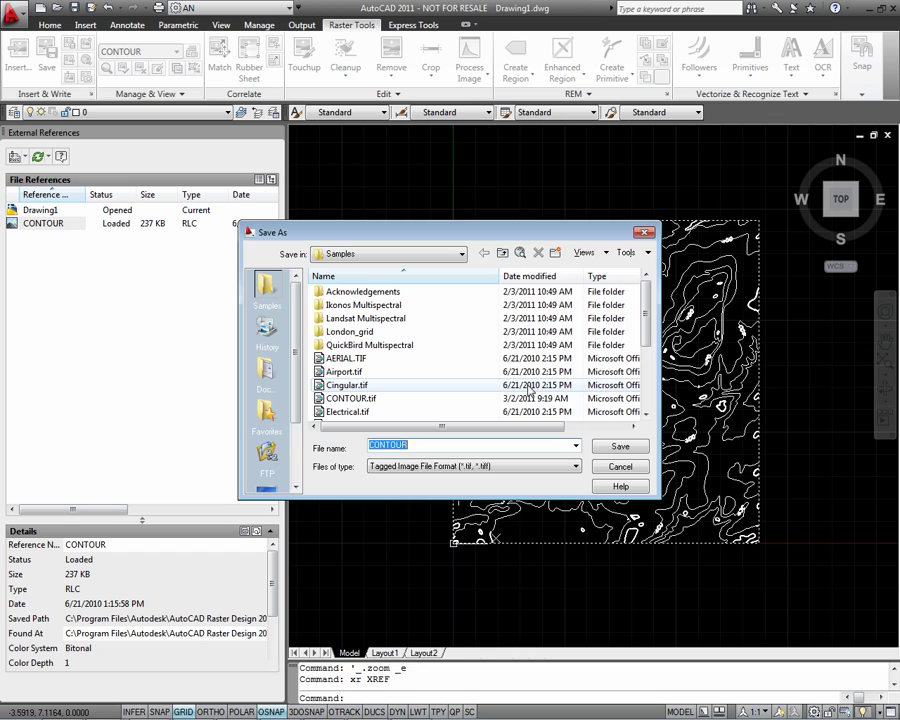
pyautogui.click(434, 443)
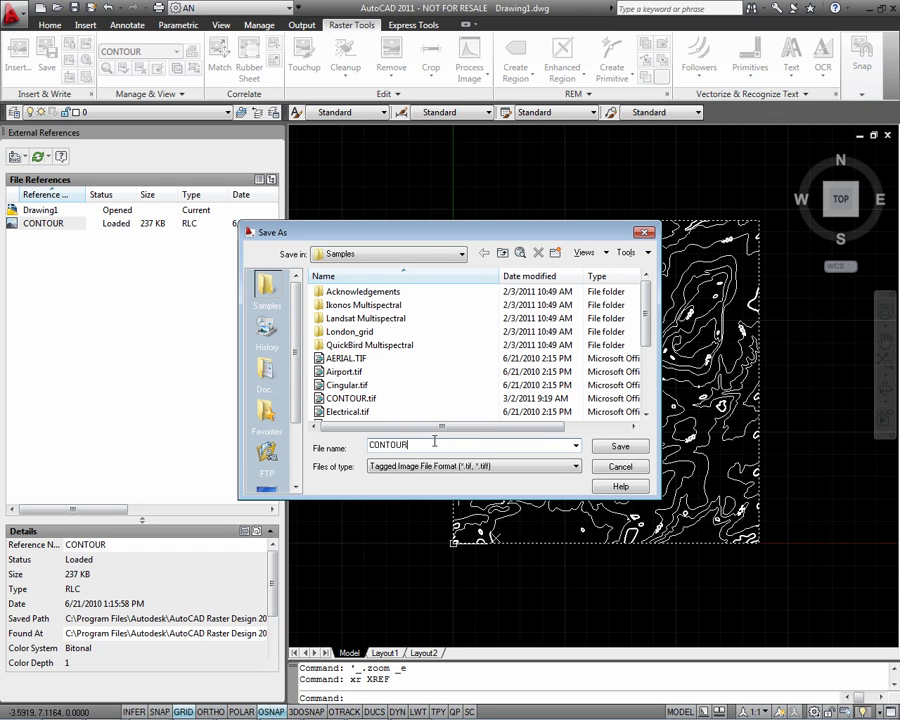
pyautogui.press('Return')
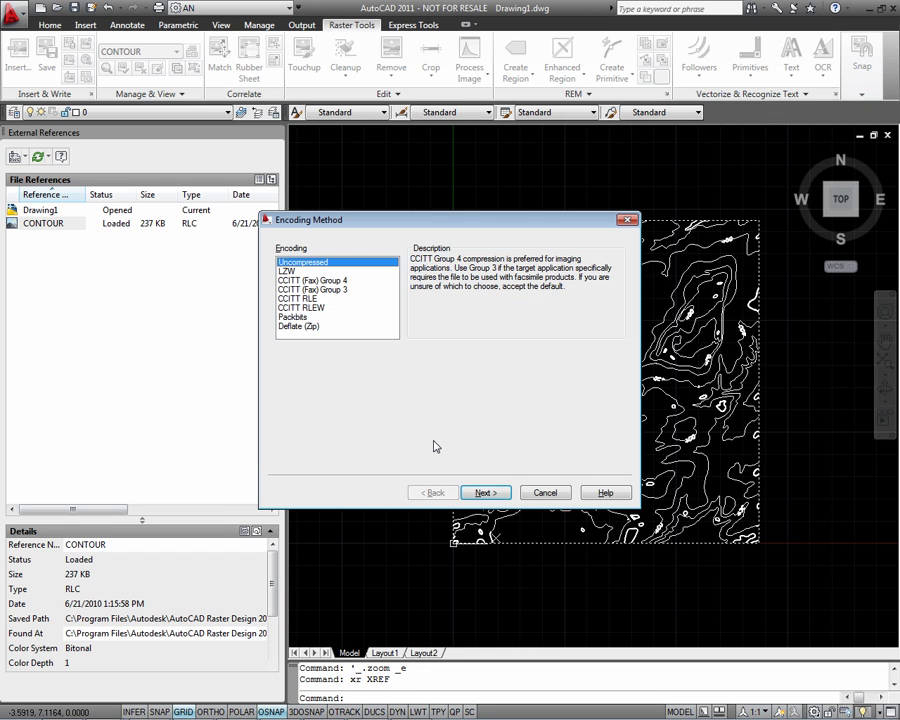
pyautogui.click(488, 494)
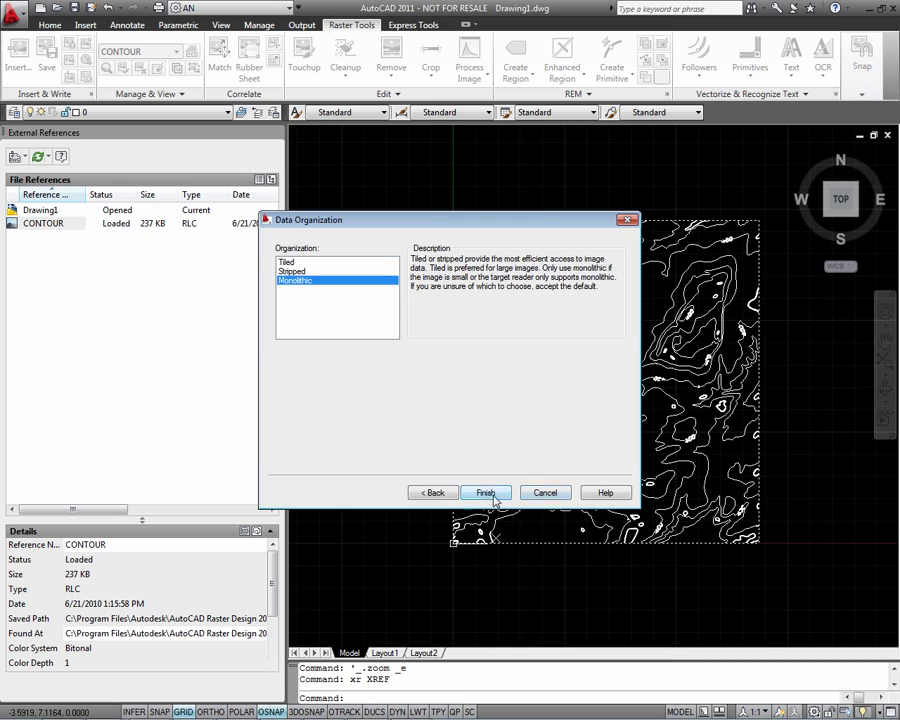
pyautogui.click(488, 494)
# Close the External References palette and zoom to the full vector contour drawing
pyautogui.moveTo(604, 440); pyautogui.dragTo(583, 458, button='middle')
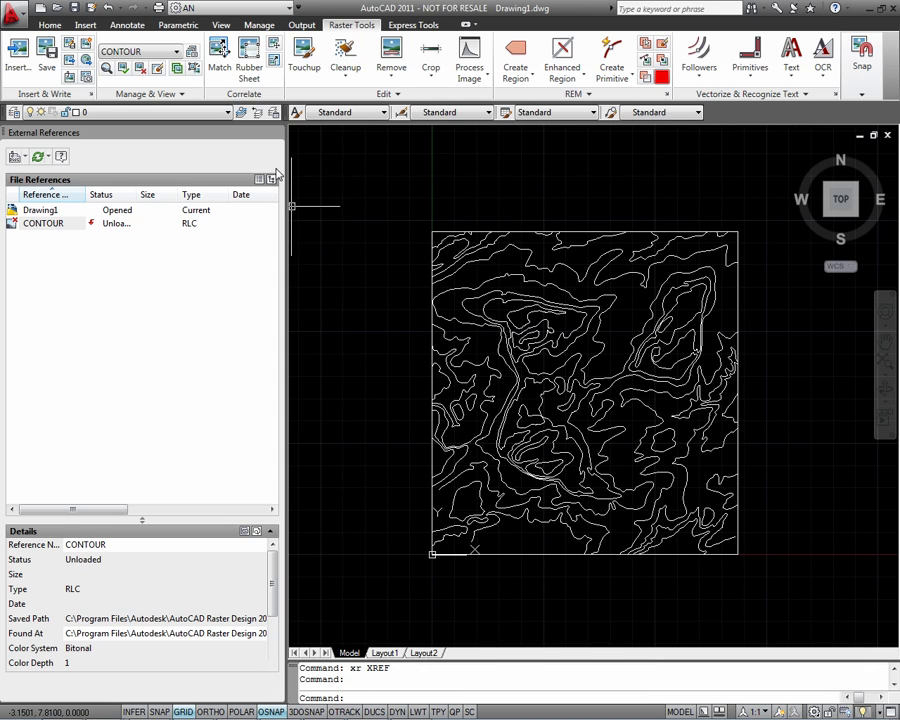
pyautogui.click(276, 134)
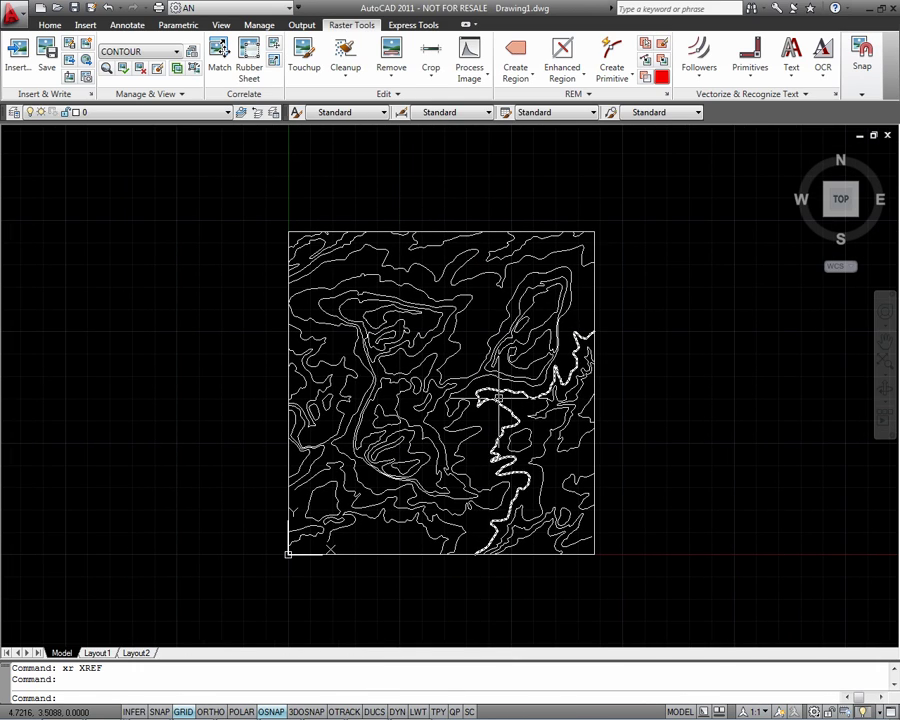
pyautogui.middleClick(500, 450)
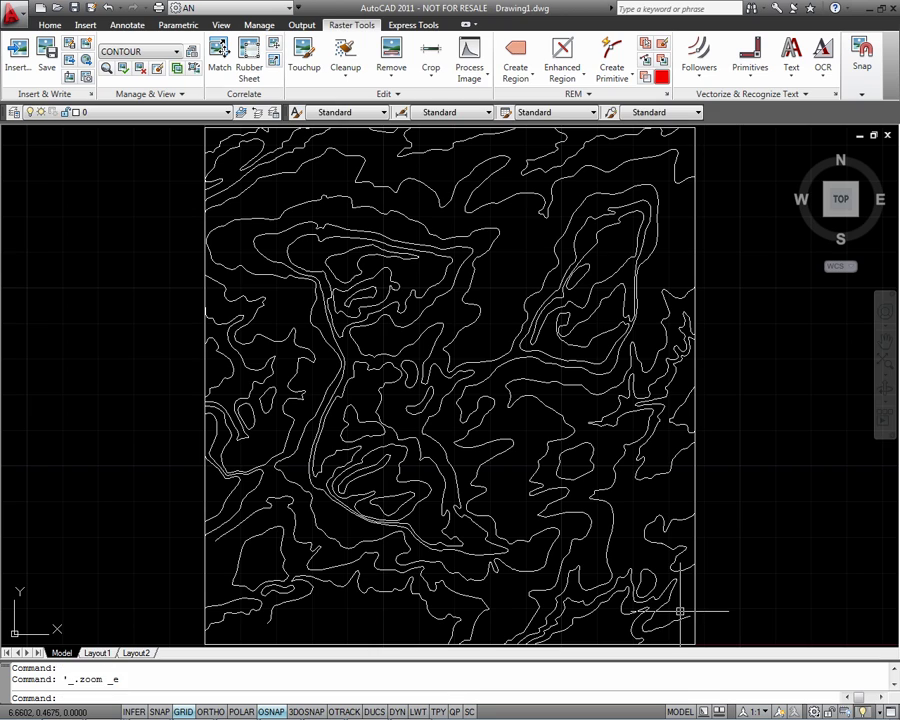